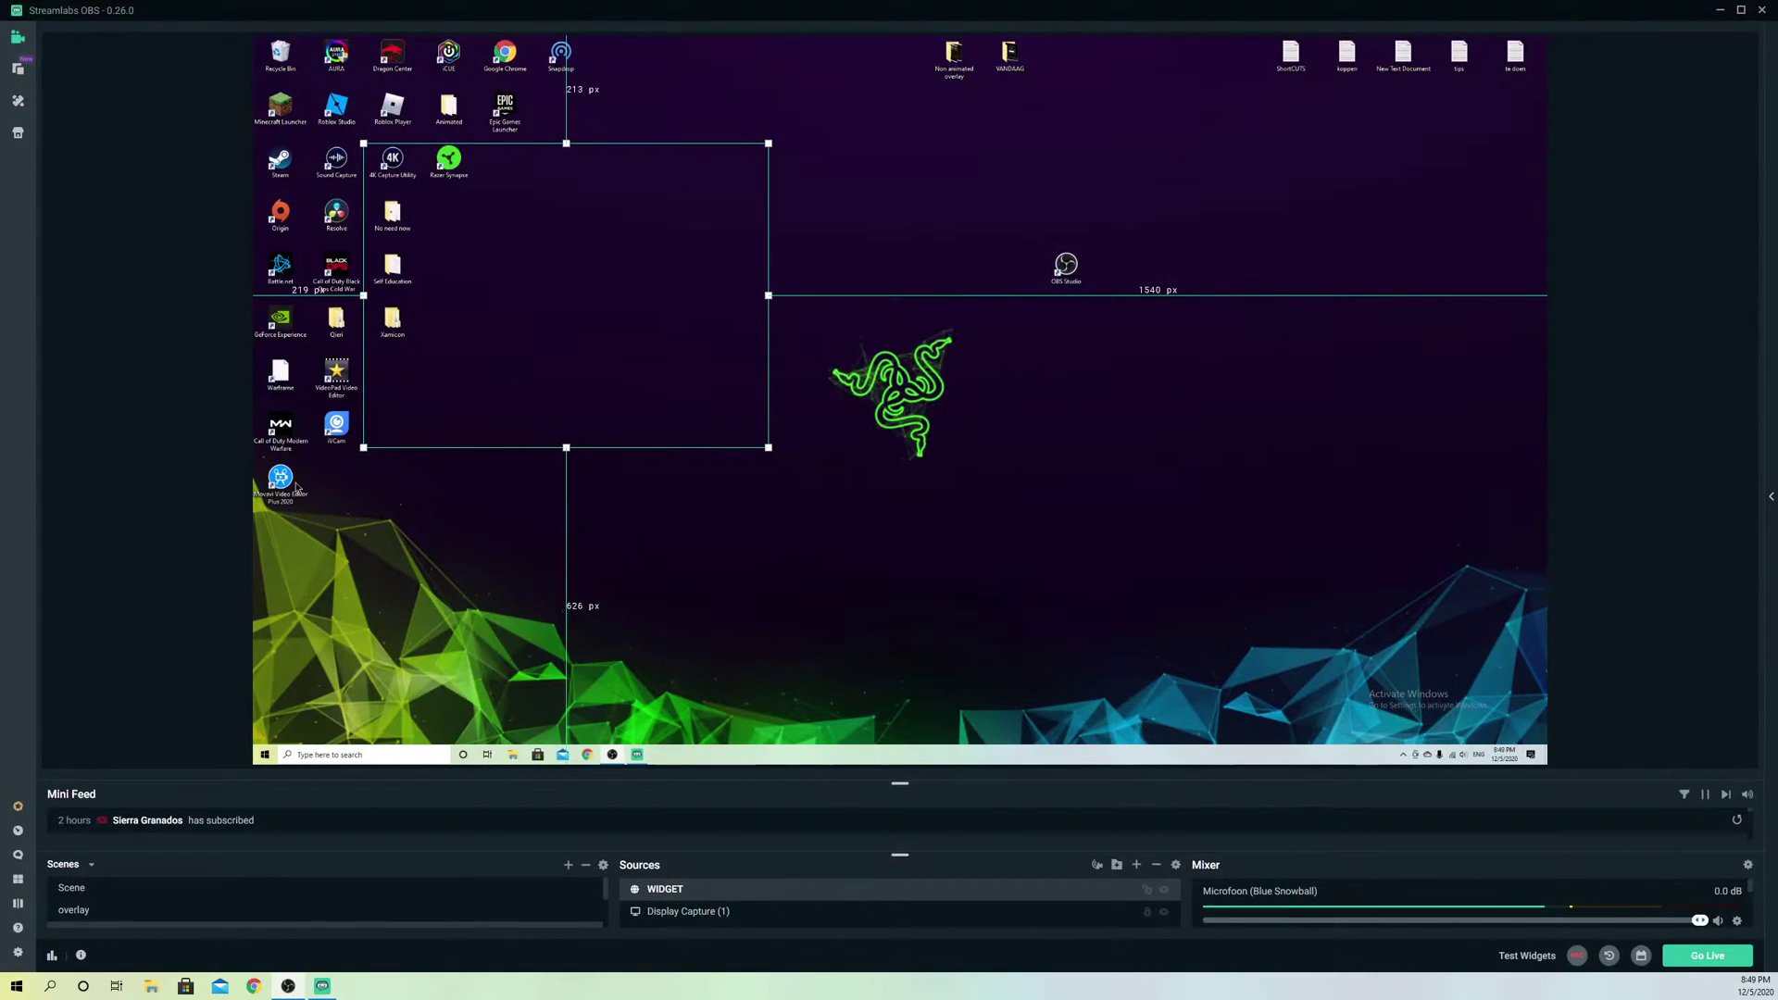
Step: Deselect the WIDGET source by clicking empty space in the preview
click(169, 353)
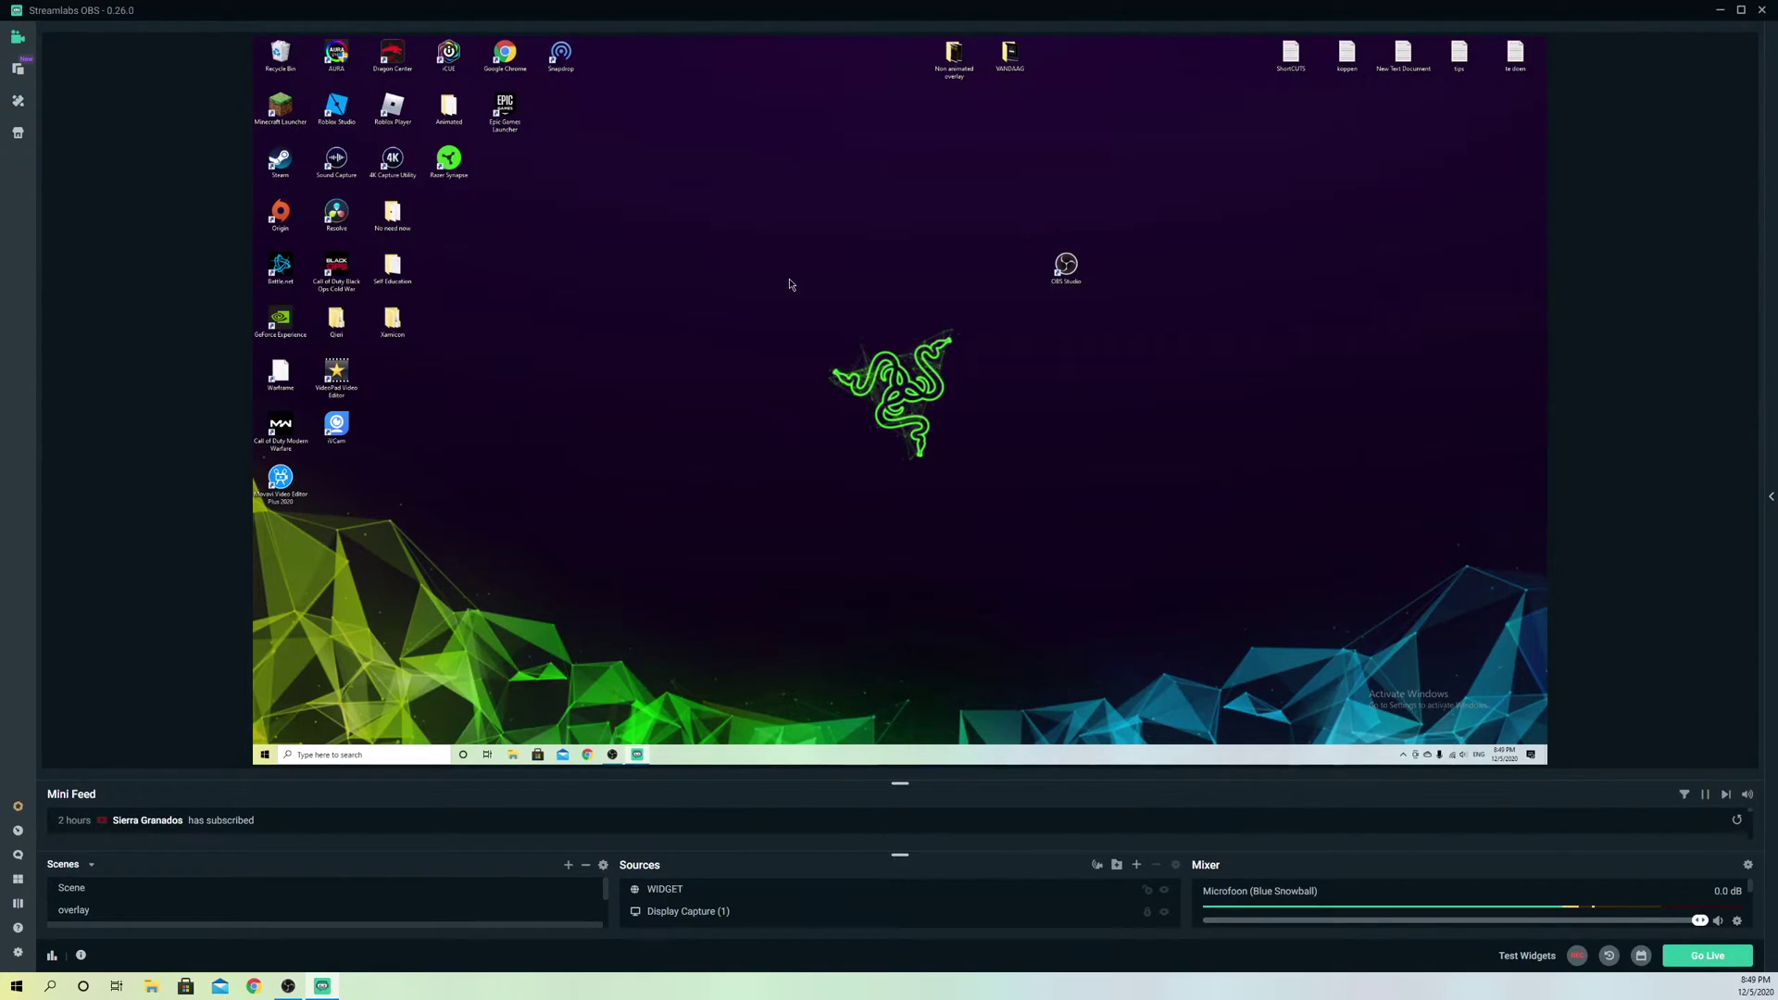
Step: Choose Game Capture from the source-type catalogue and continue to the naming prompt
click(1138, 867)
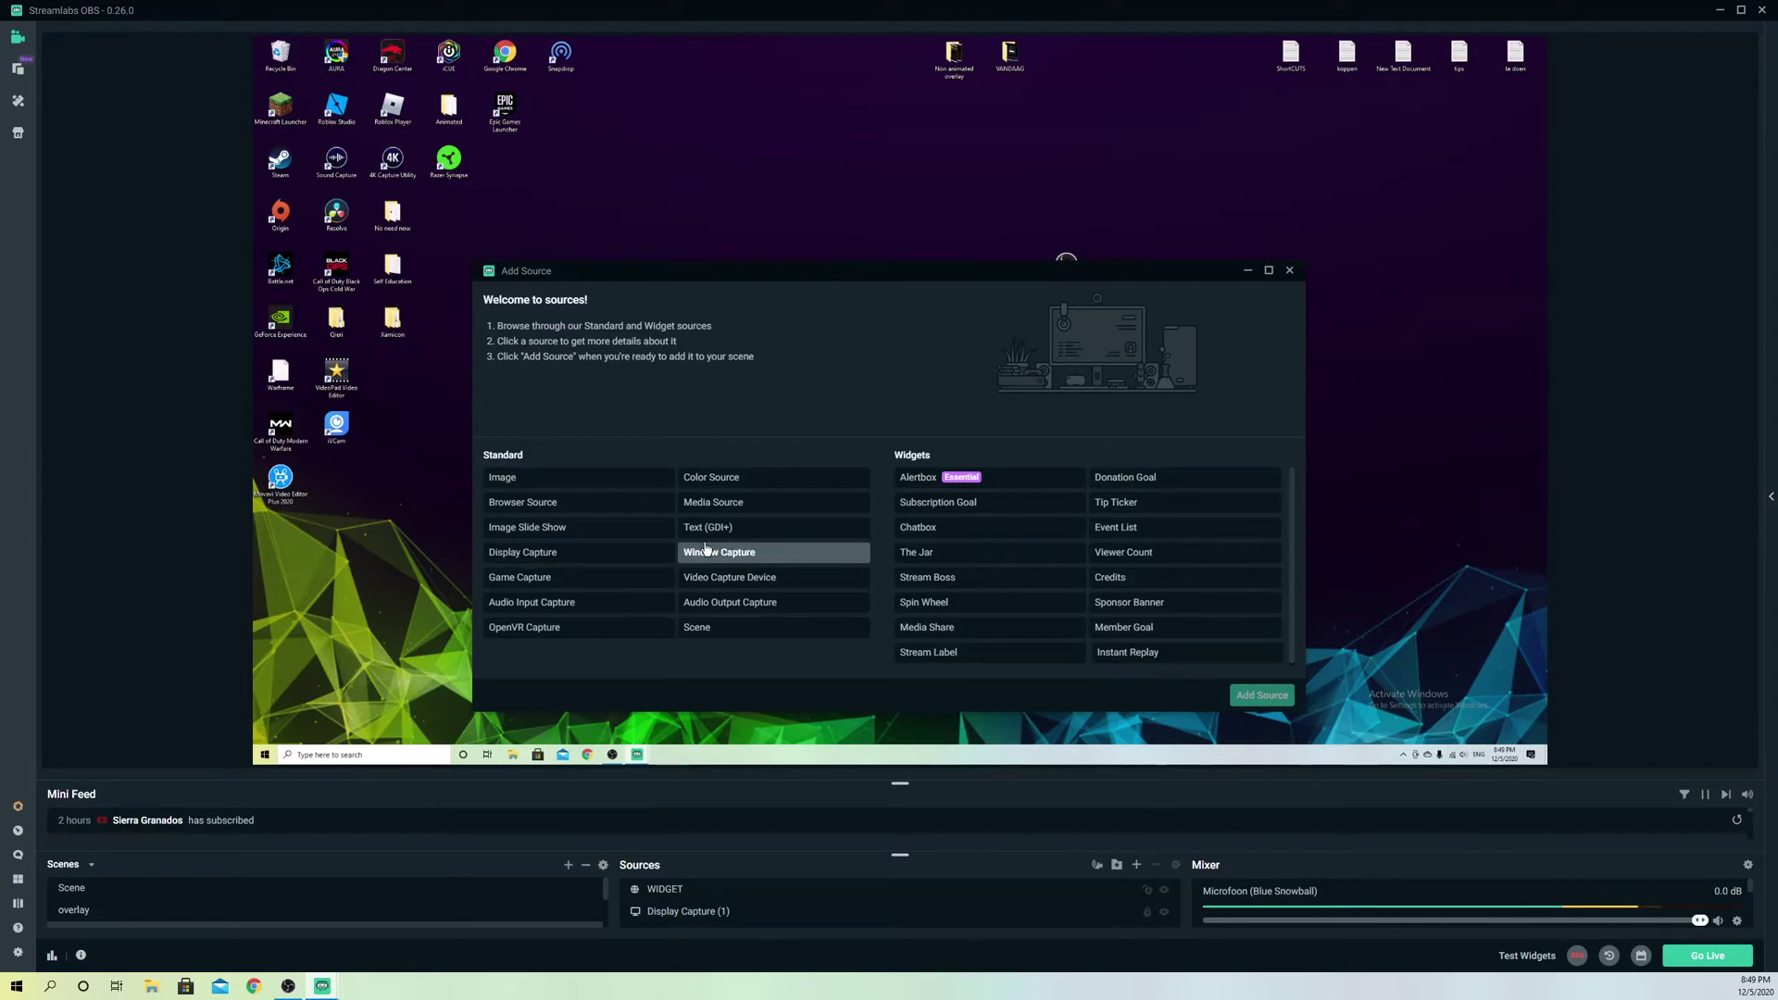
click(524, 580)
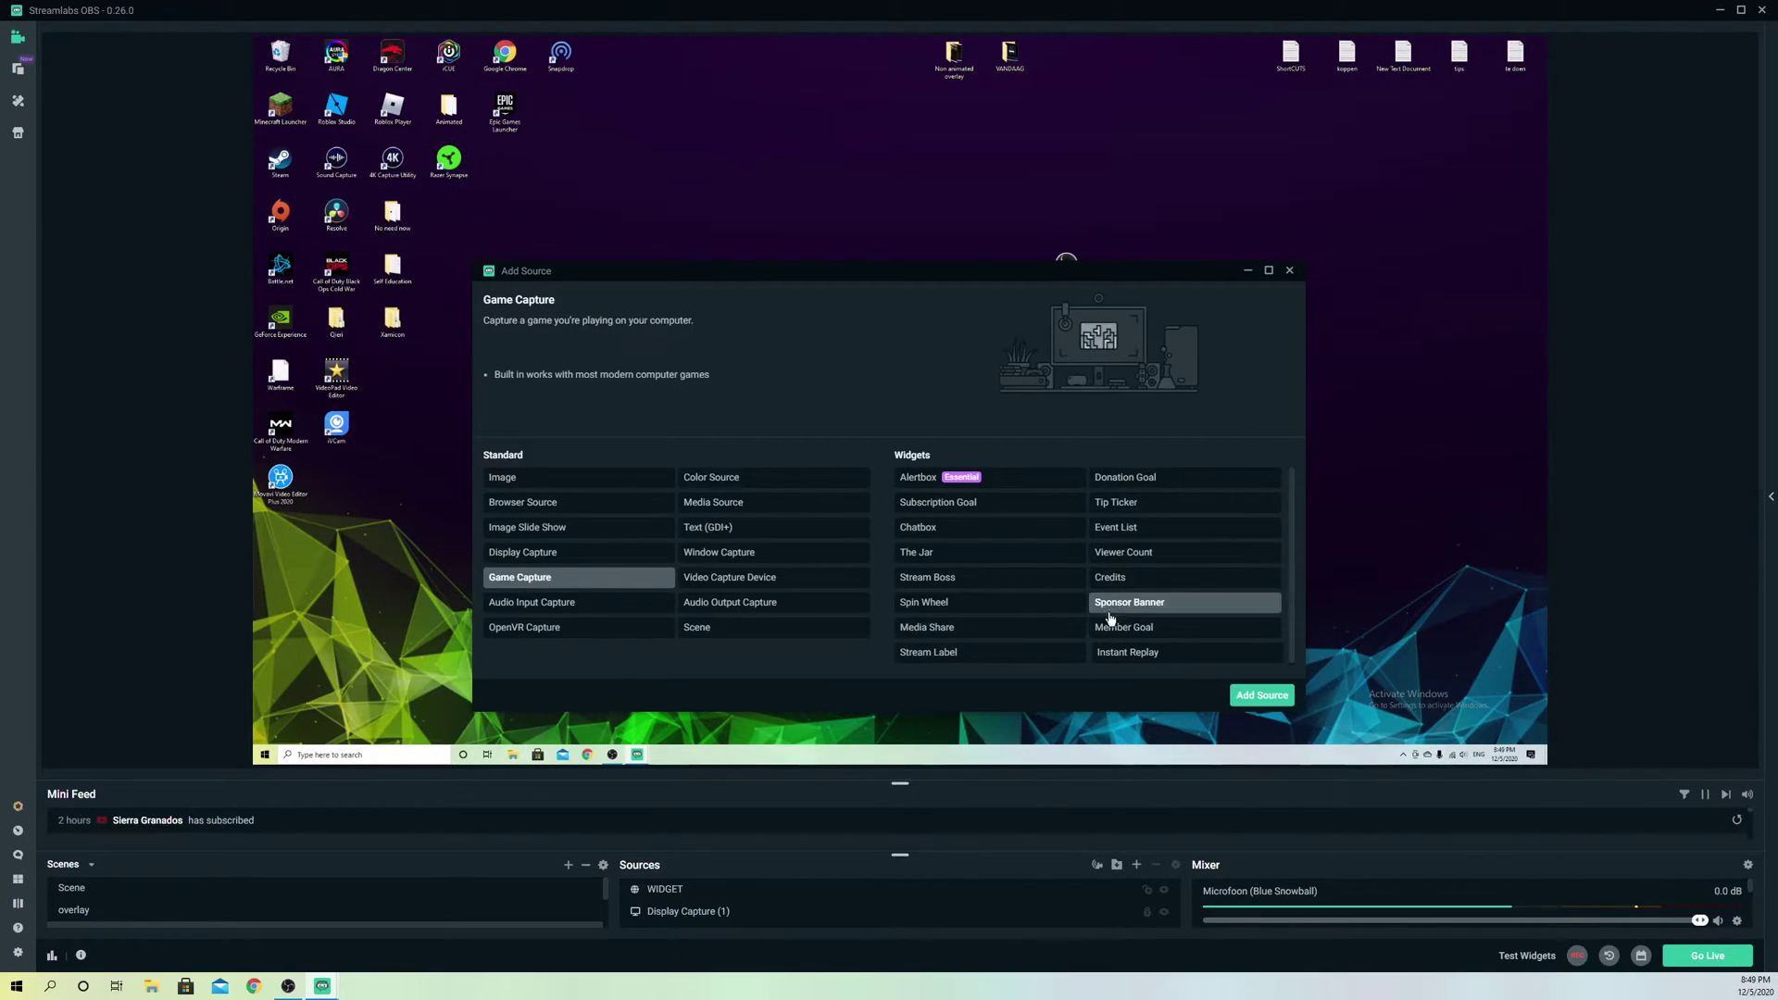
click(1259, 697)
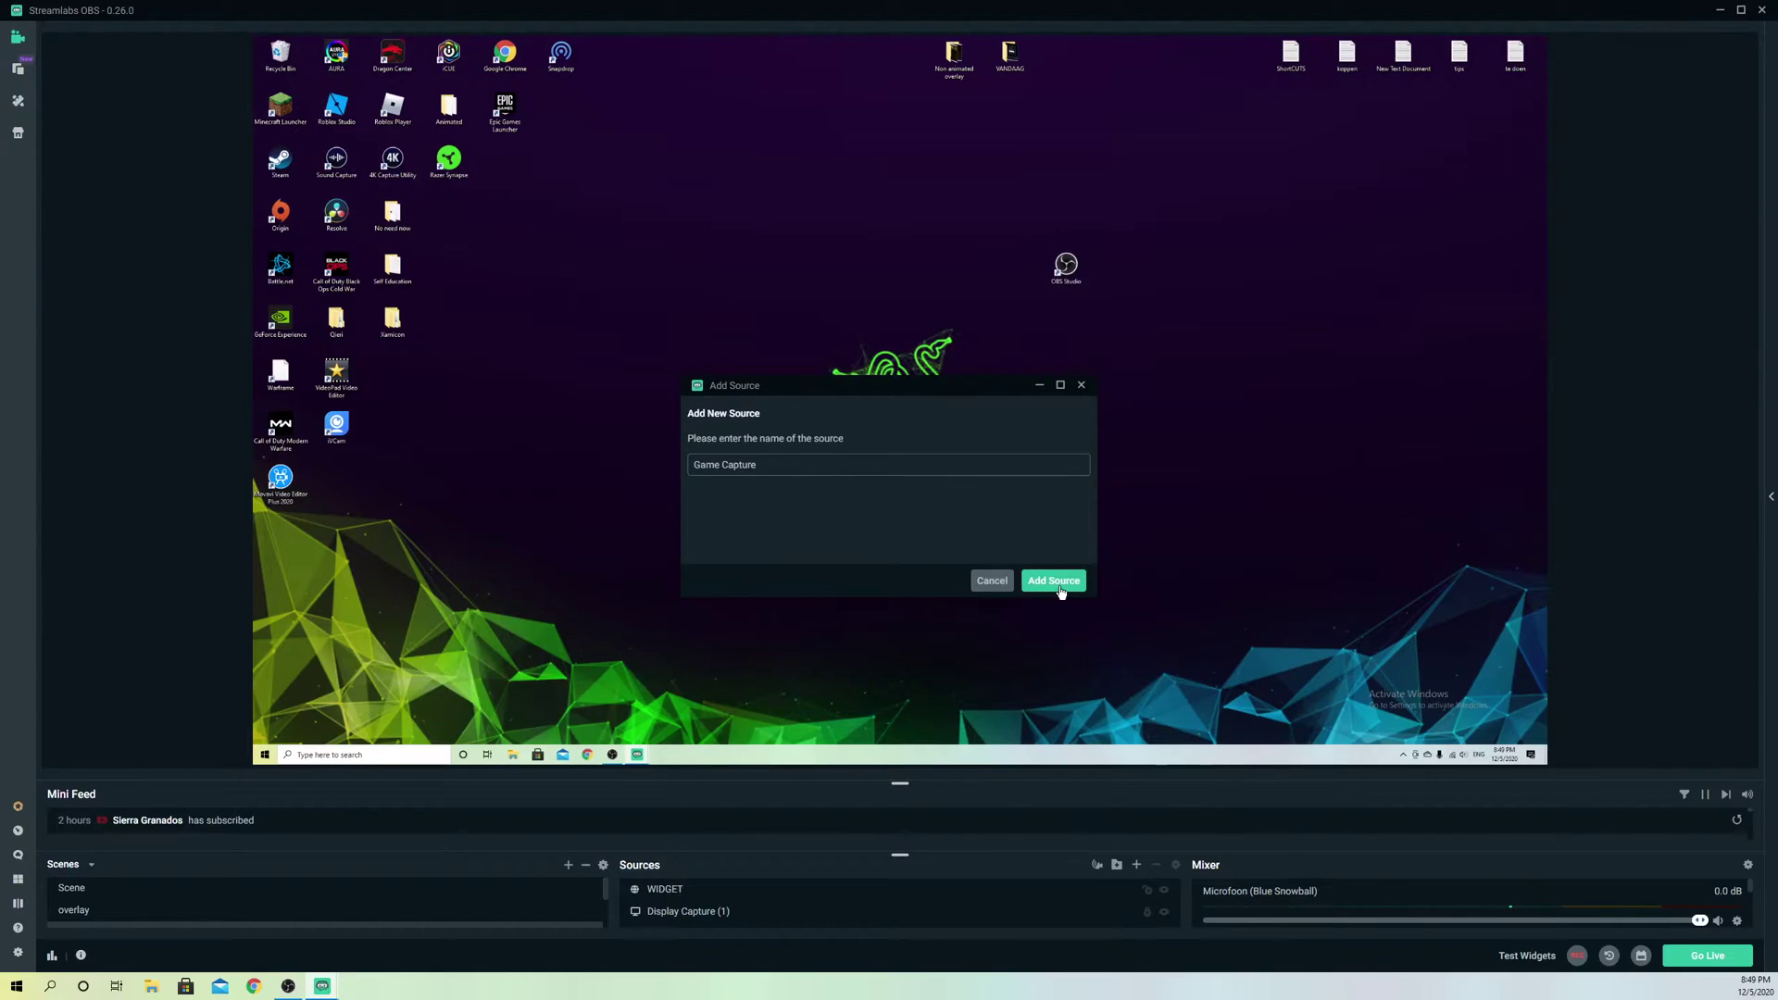
Step: Create the Game Capture source with its default name, then close its settings
click(1054, 580)
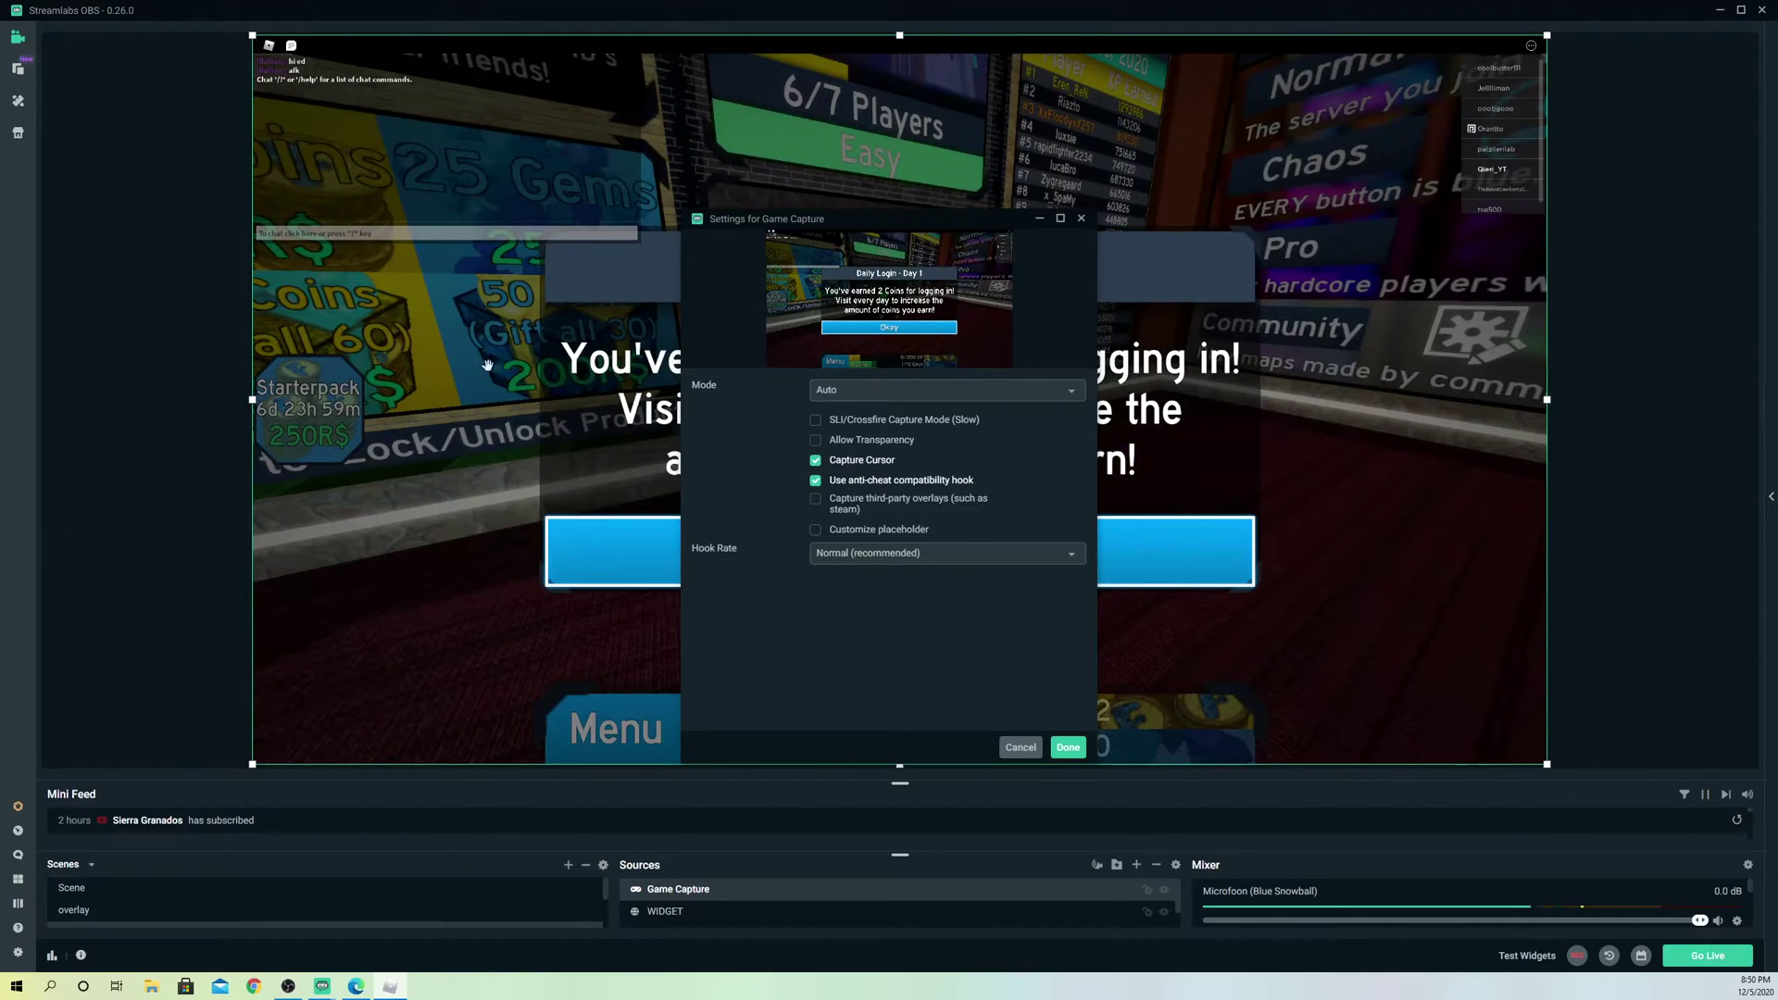
click(1081, 219)
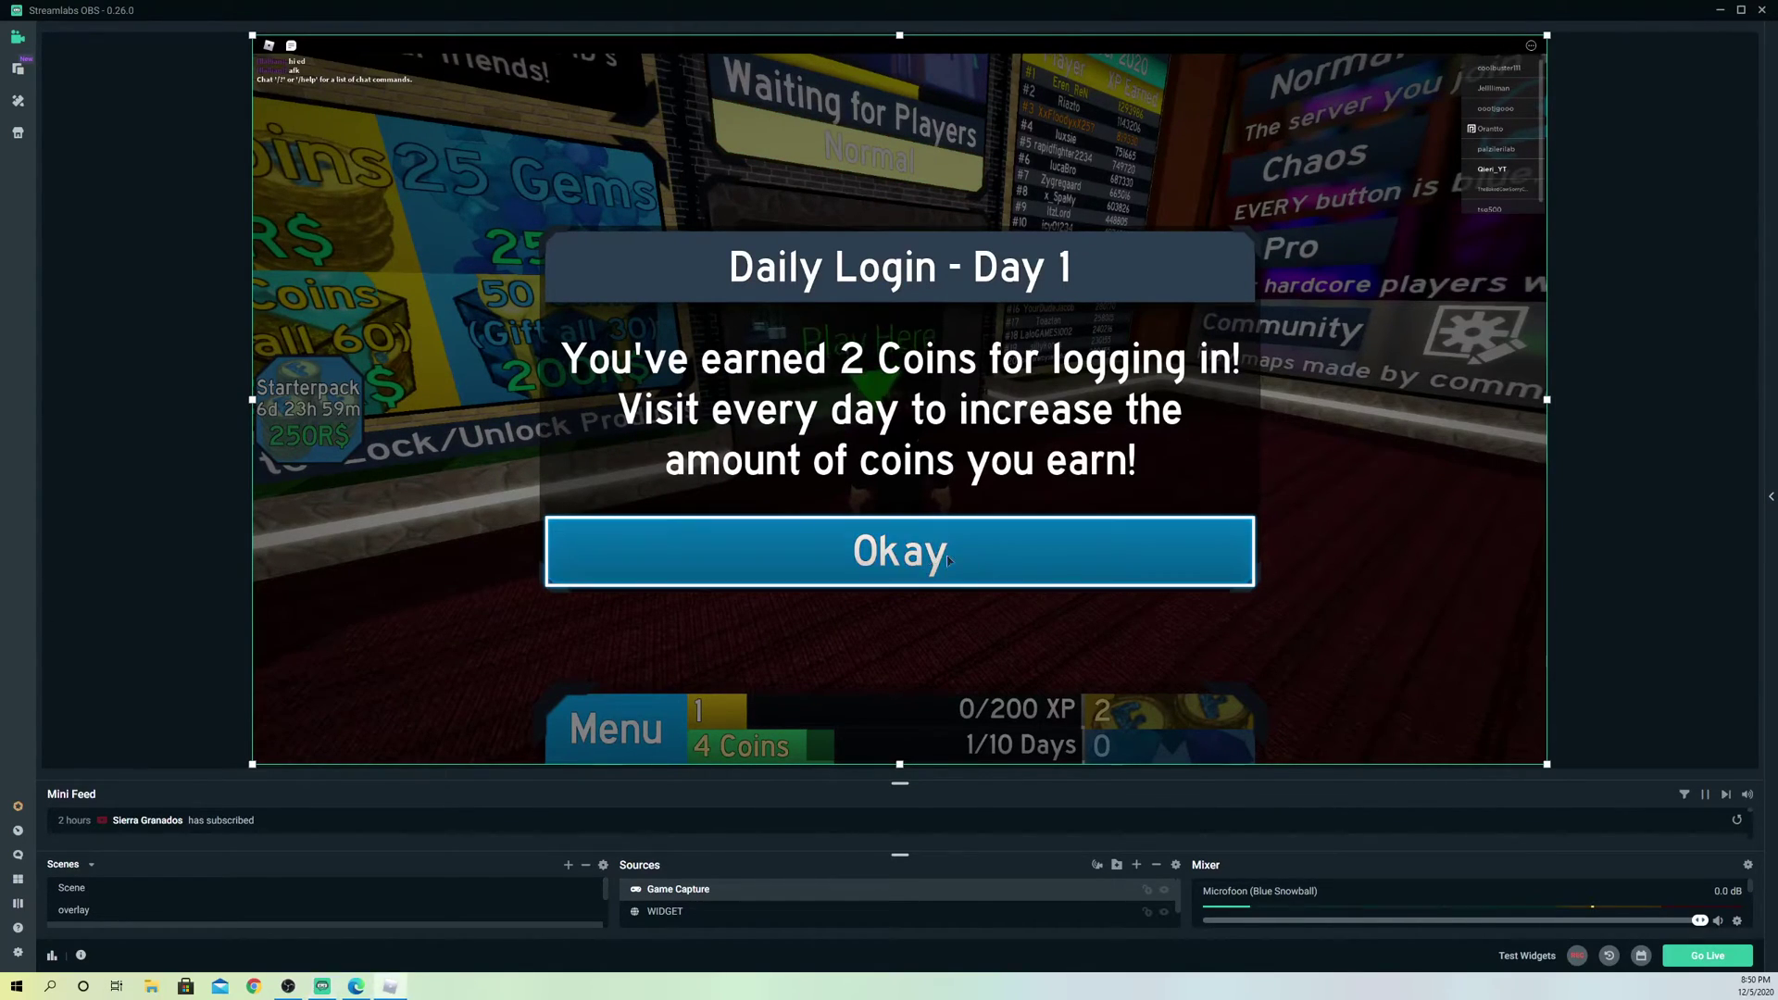
Step: In the Roblox game, dismiss Daily Login, set Fullscreen to Off, then quit the game
click(1056, 556)
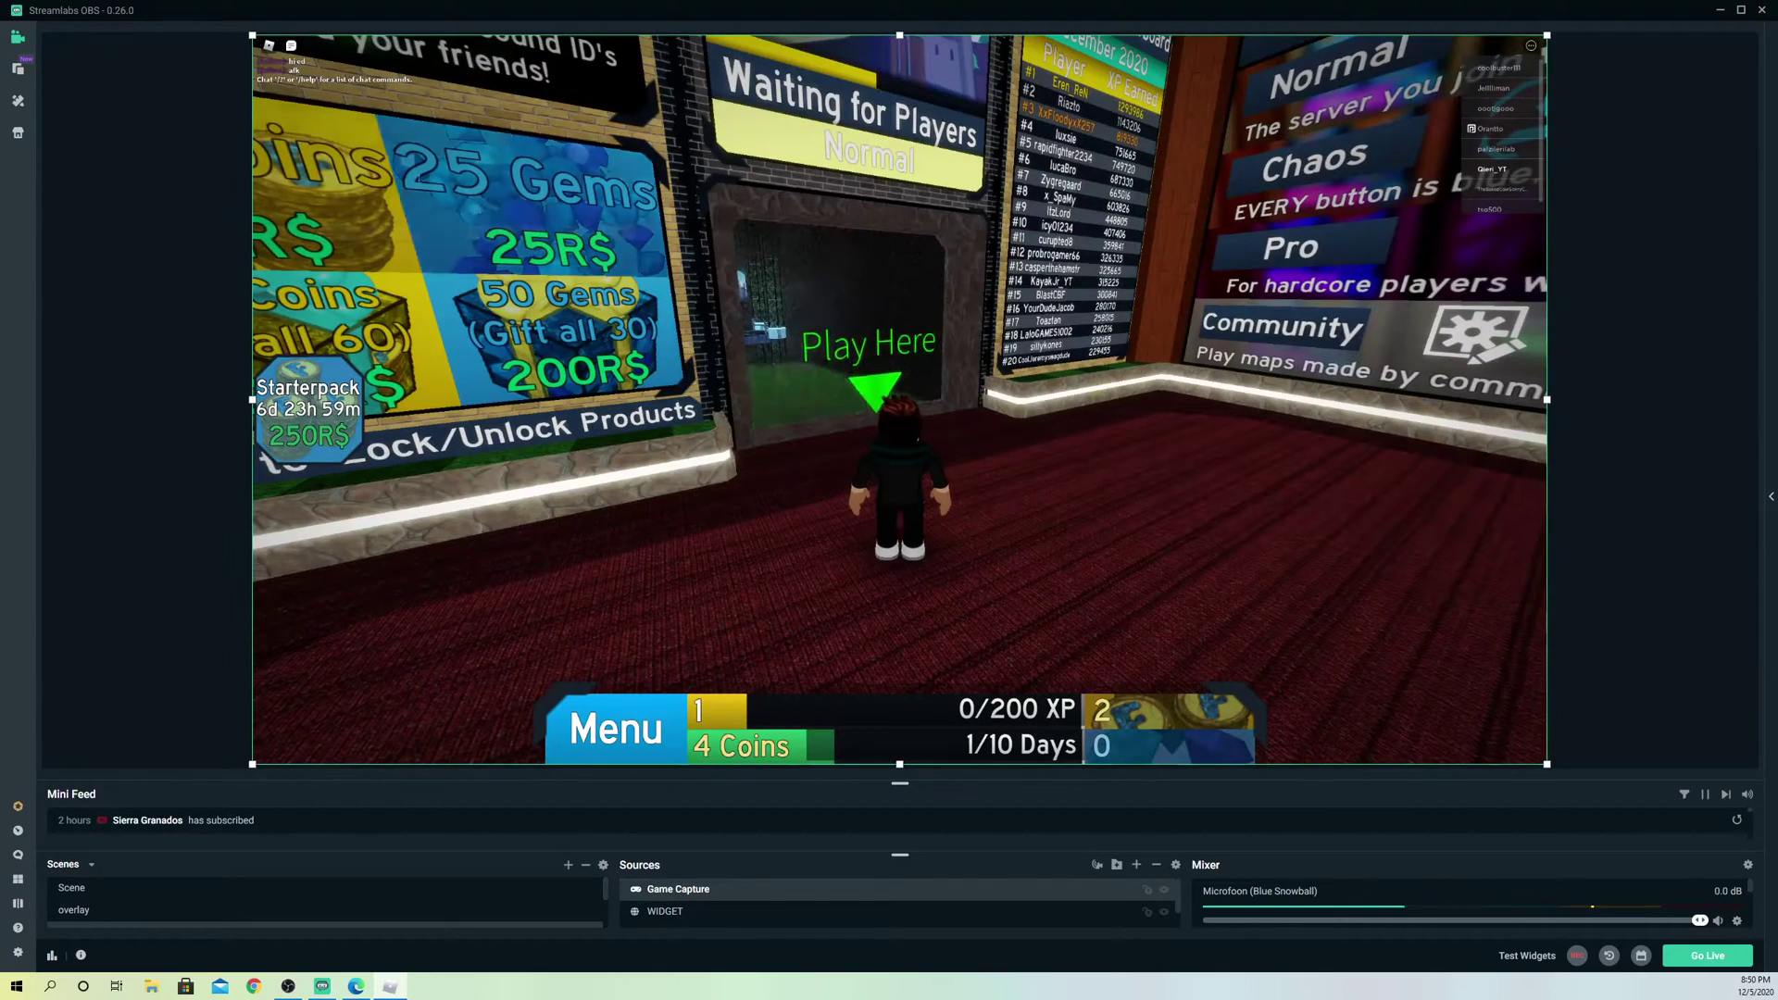
key(Escape)
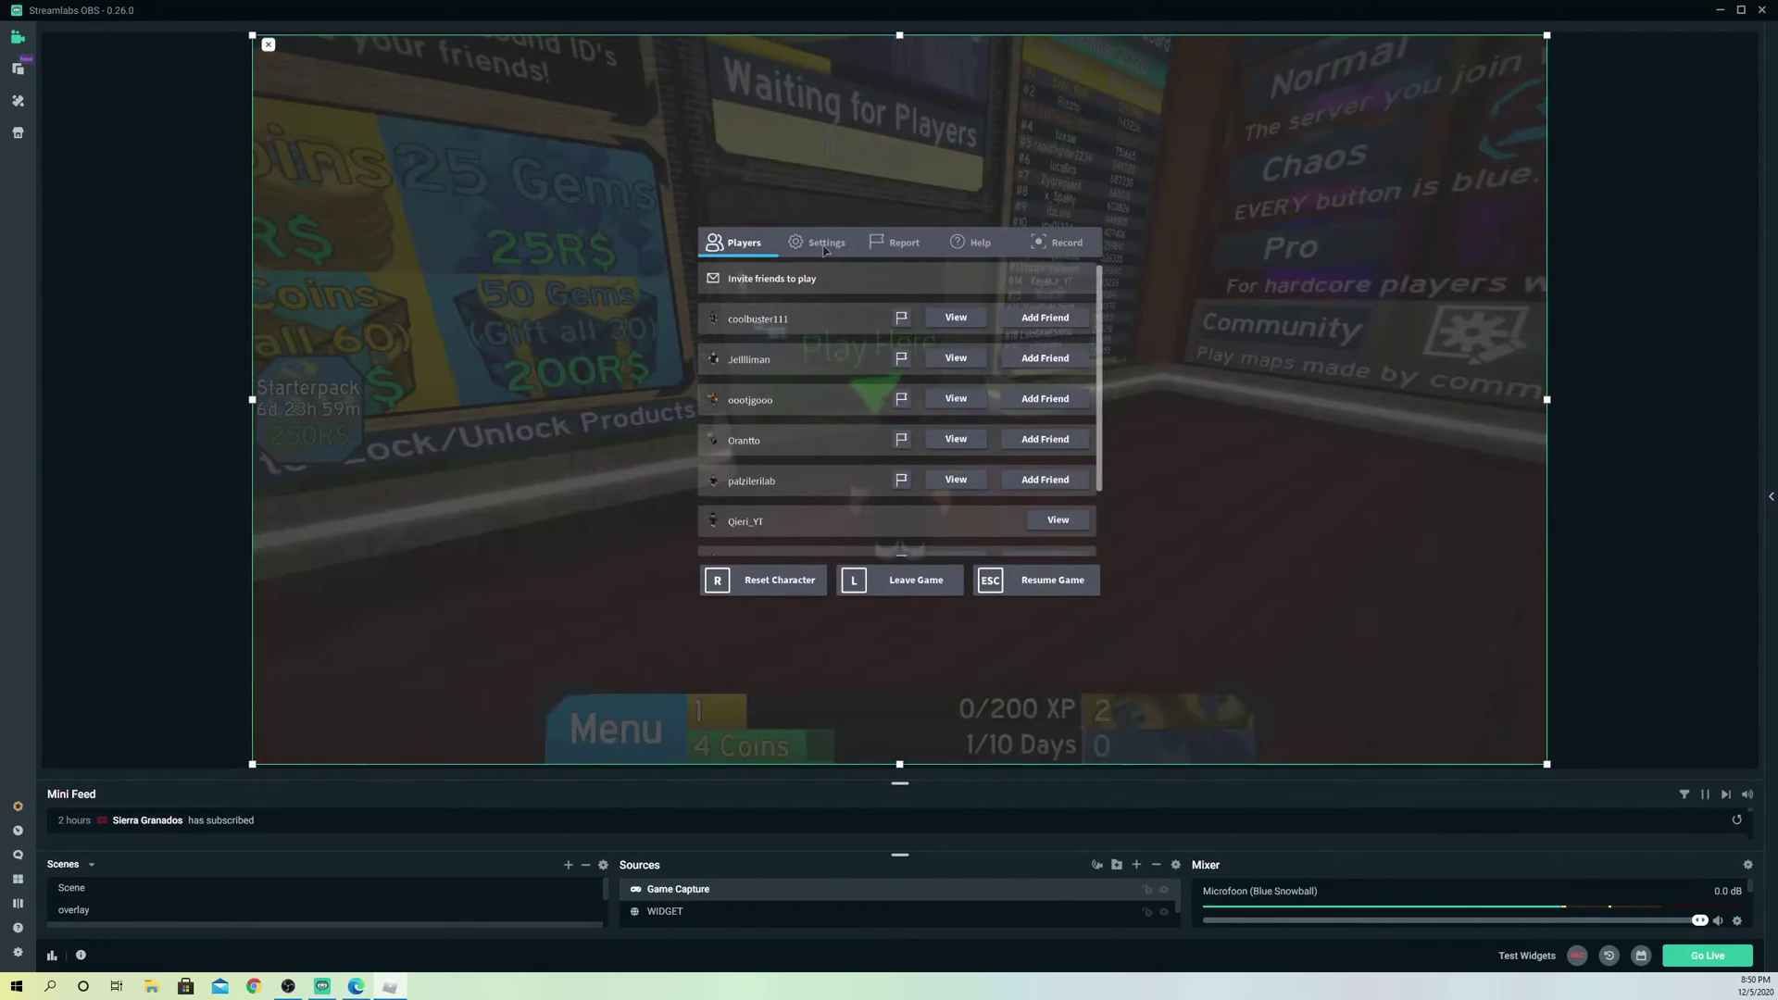
click(818, 245)
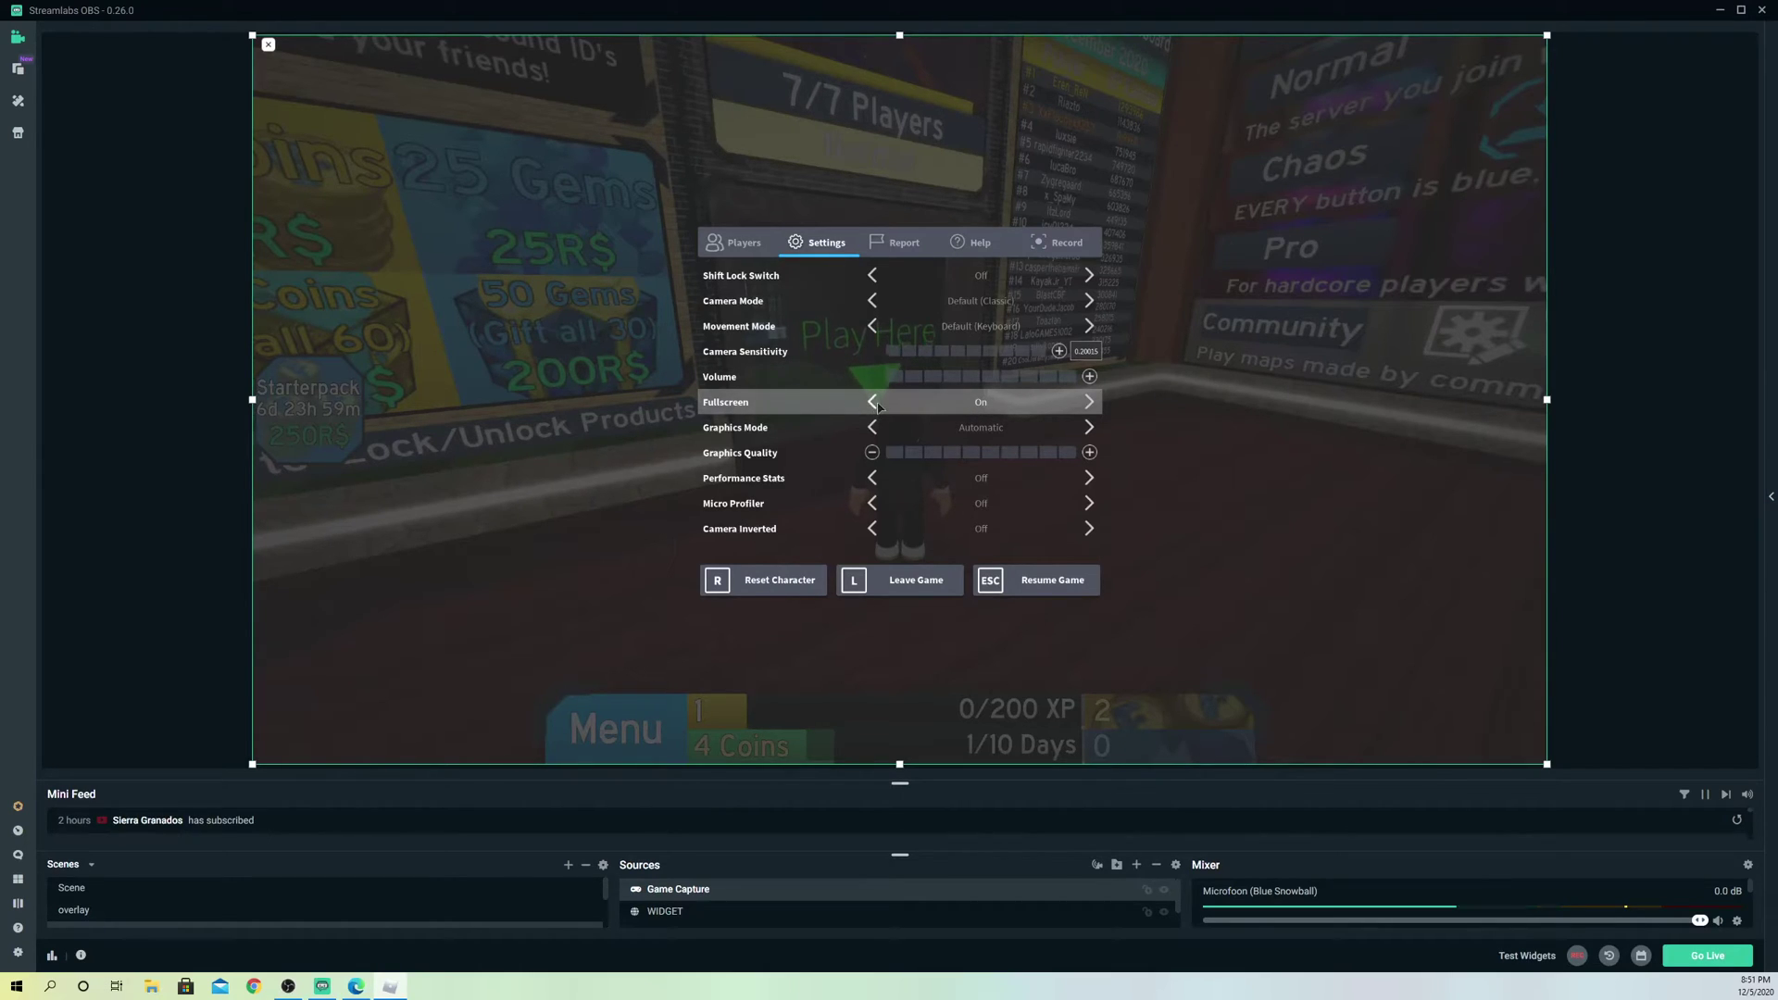
click(949, 410)
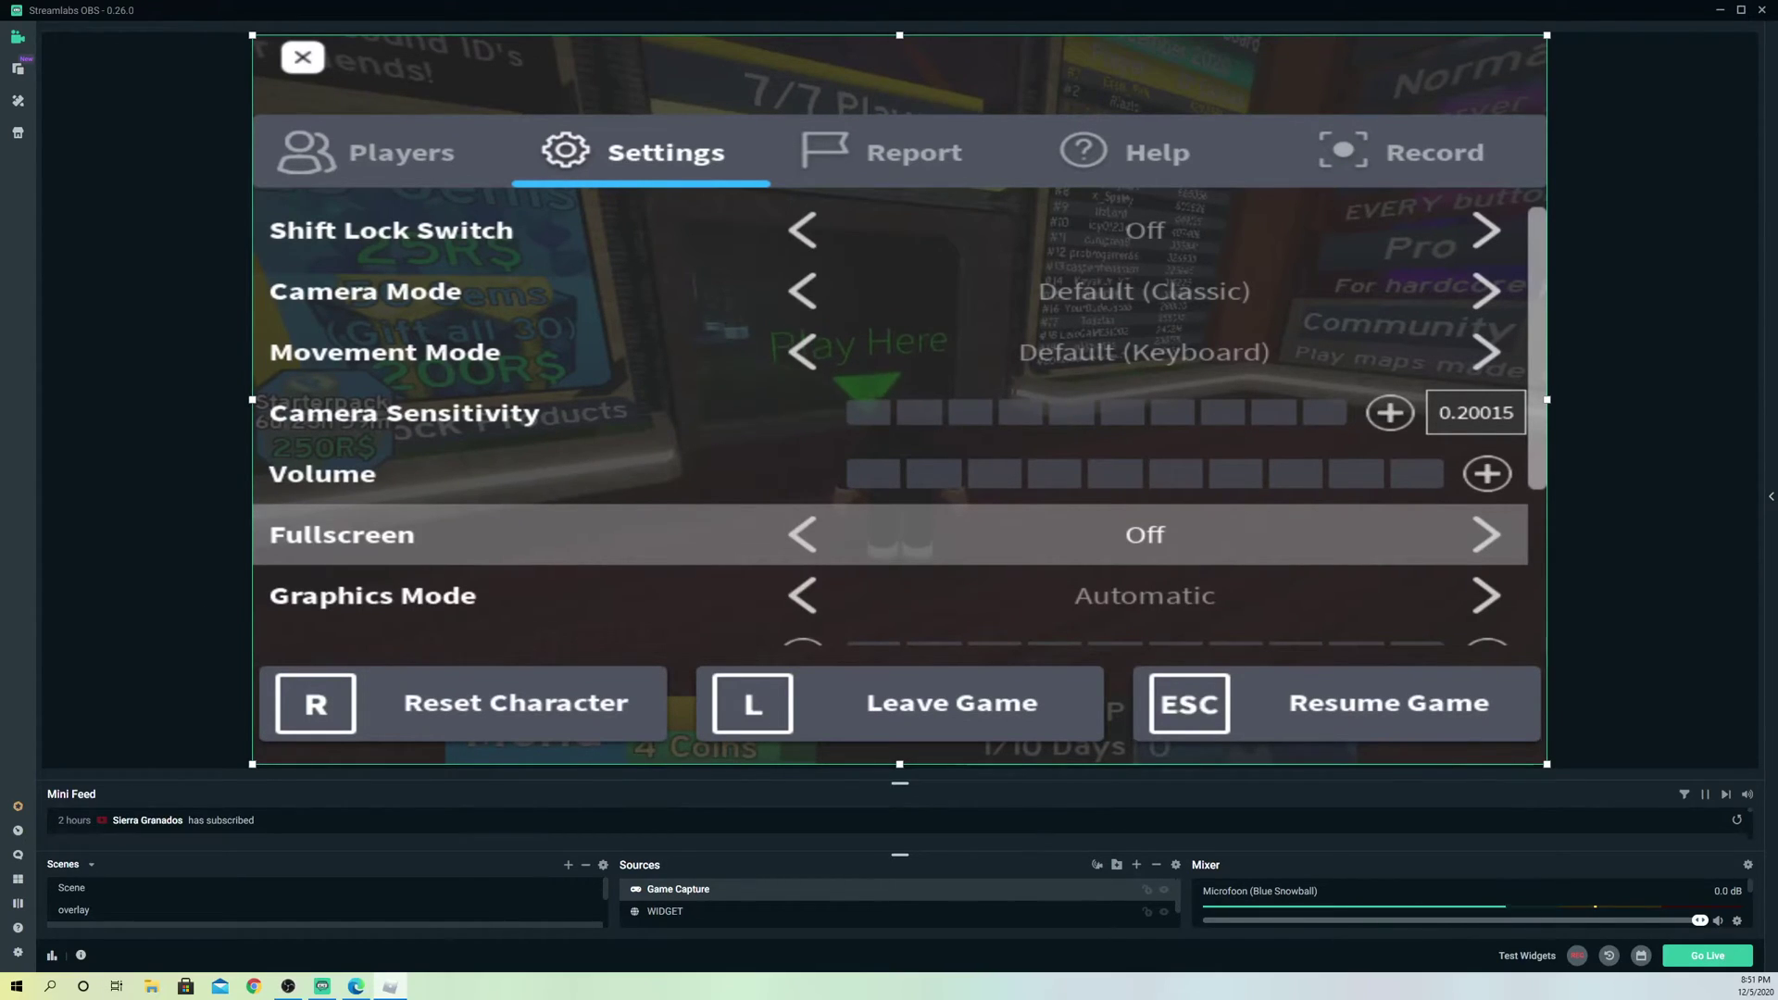
key(alt+F4)
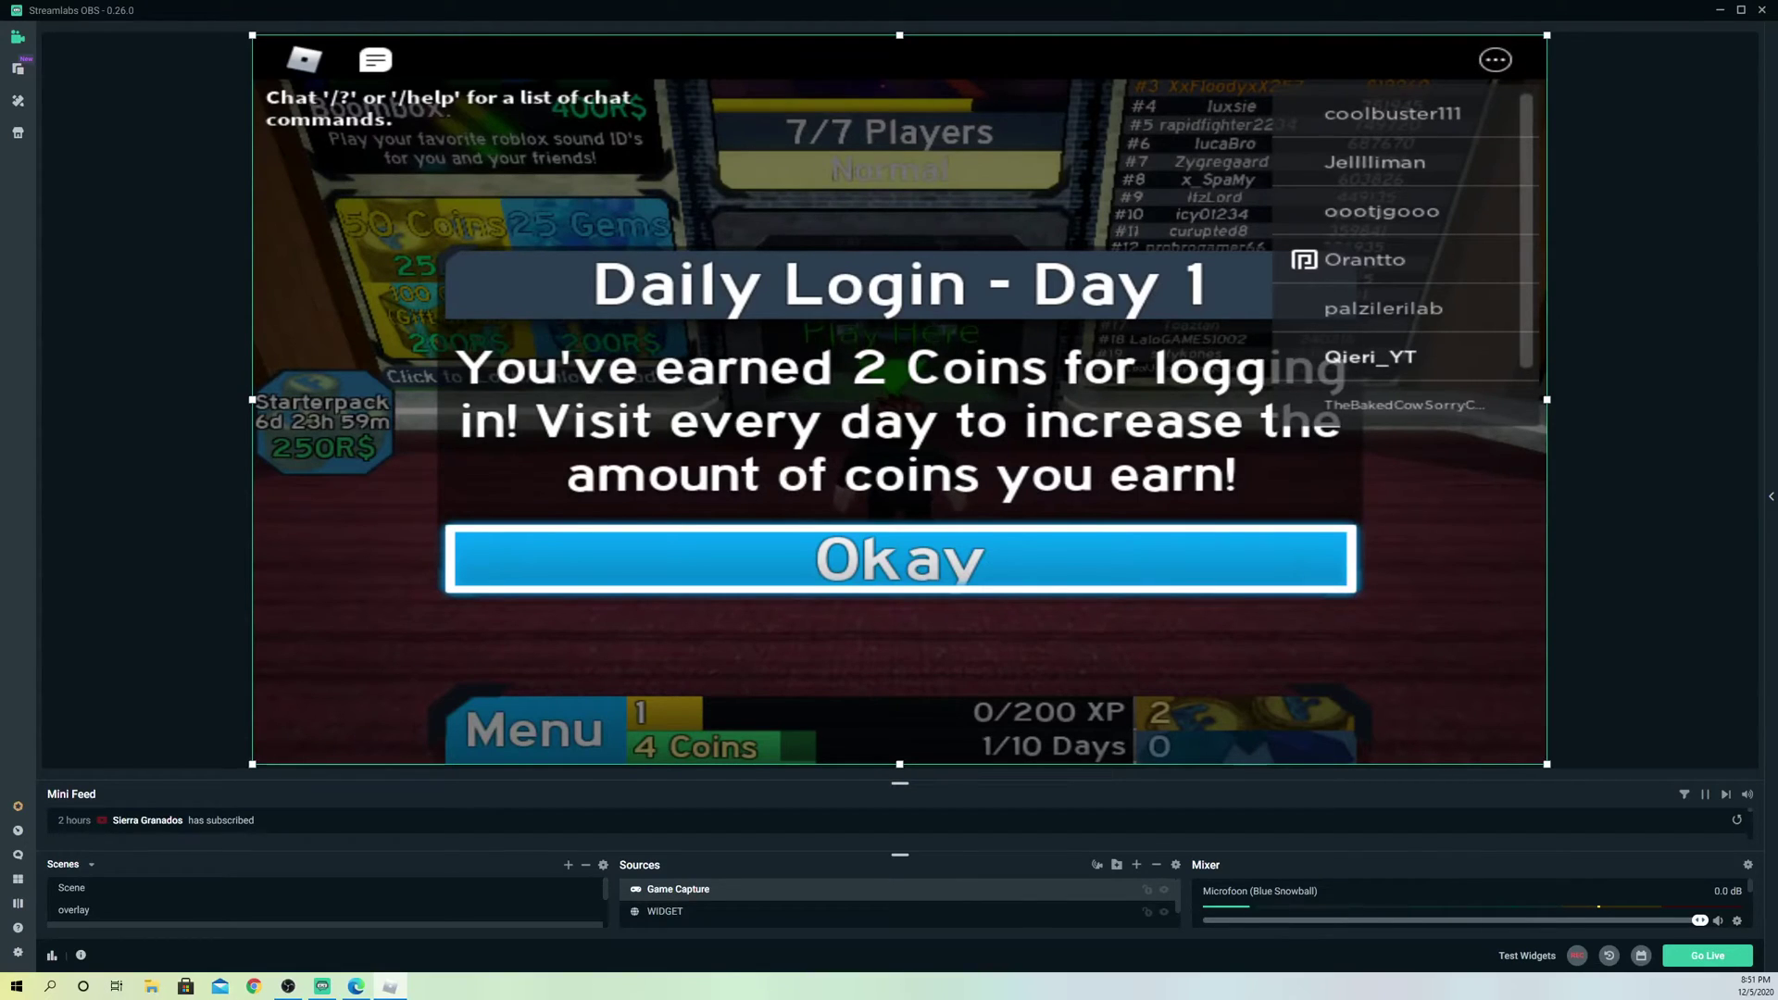
Step: Quit the game and add a Video Capture Device source with its default name
key(alt+F4)
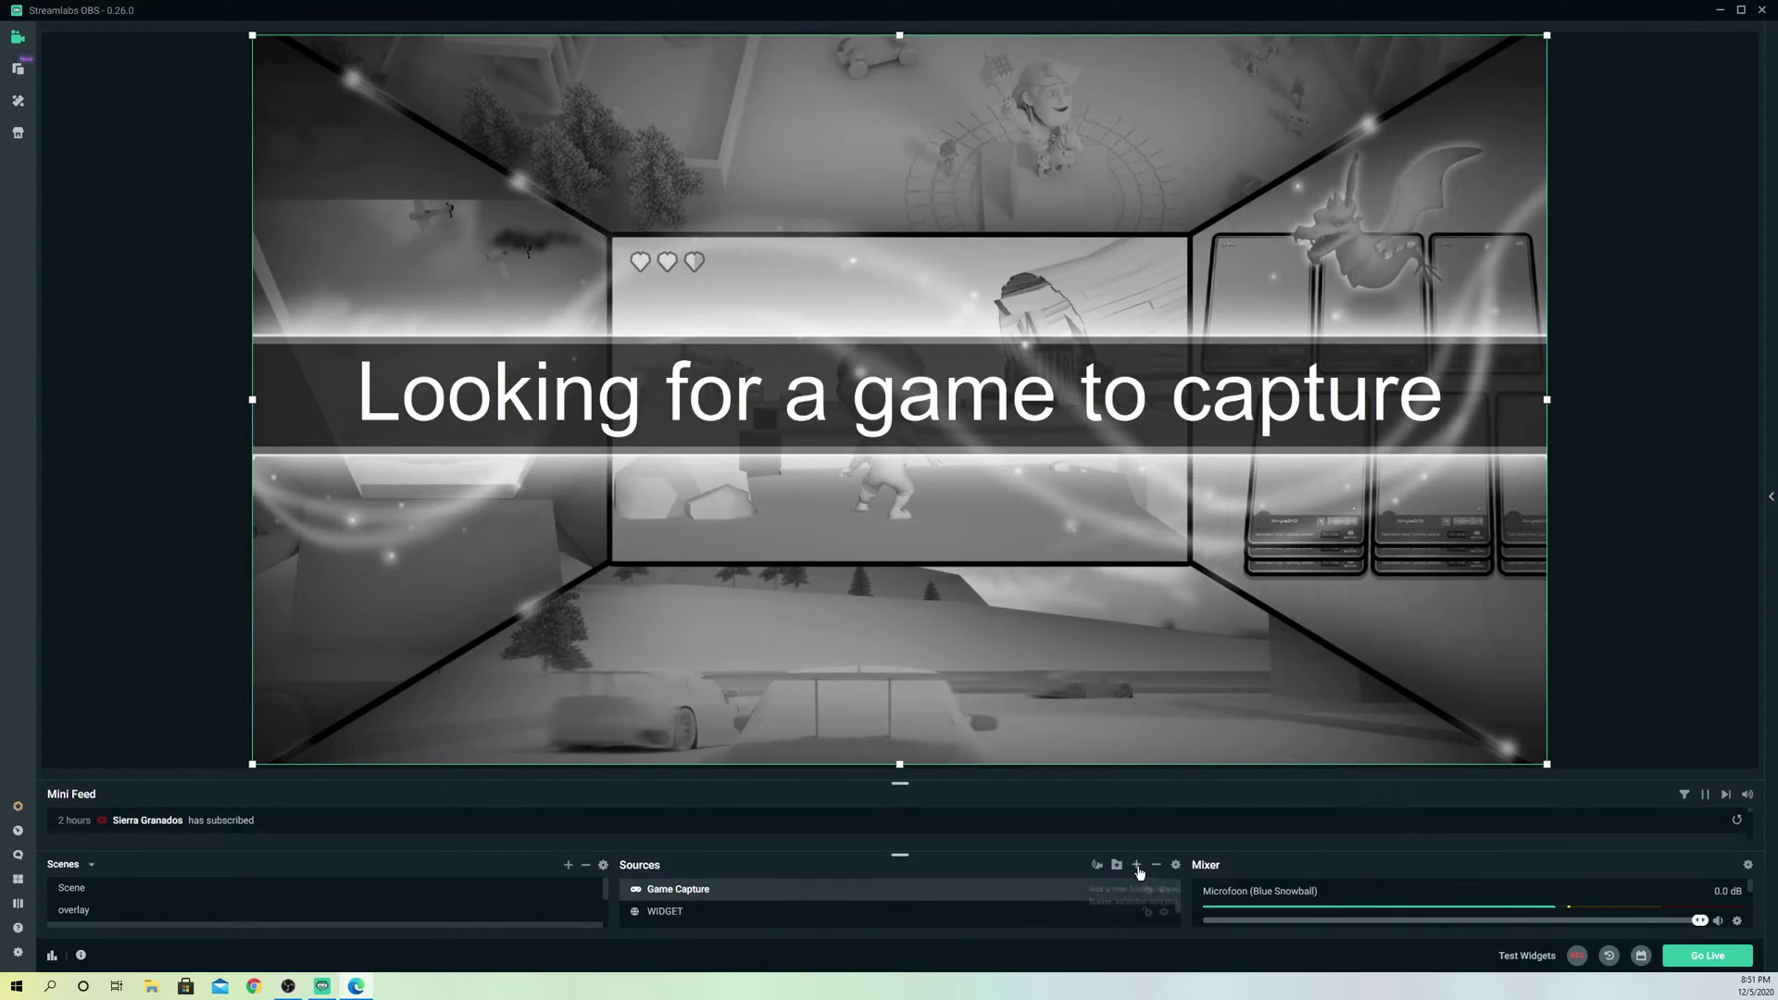
click(1137, 865)
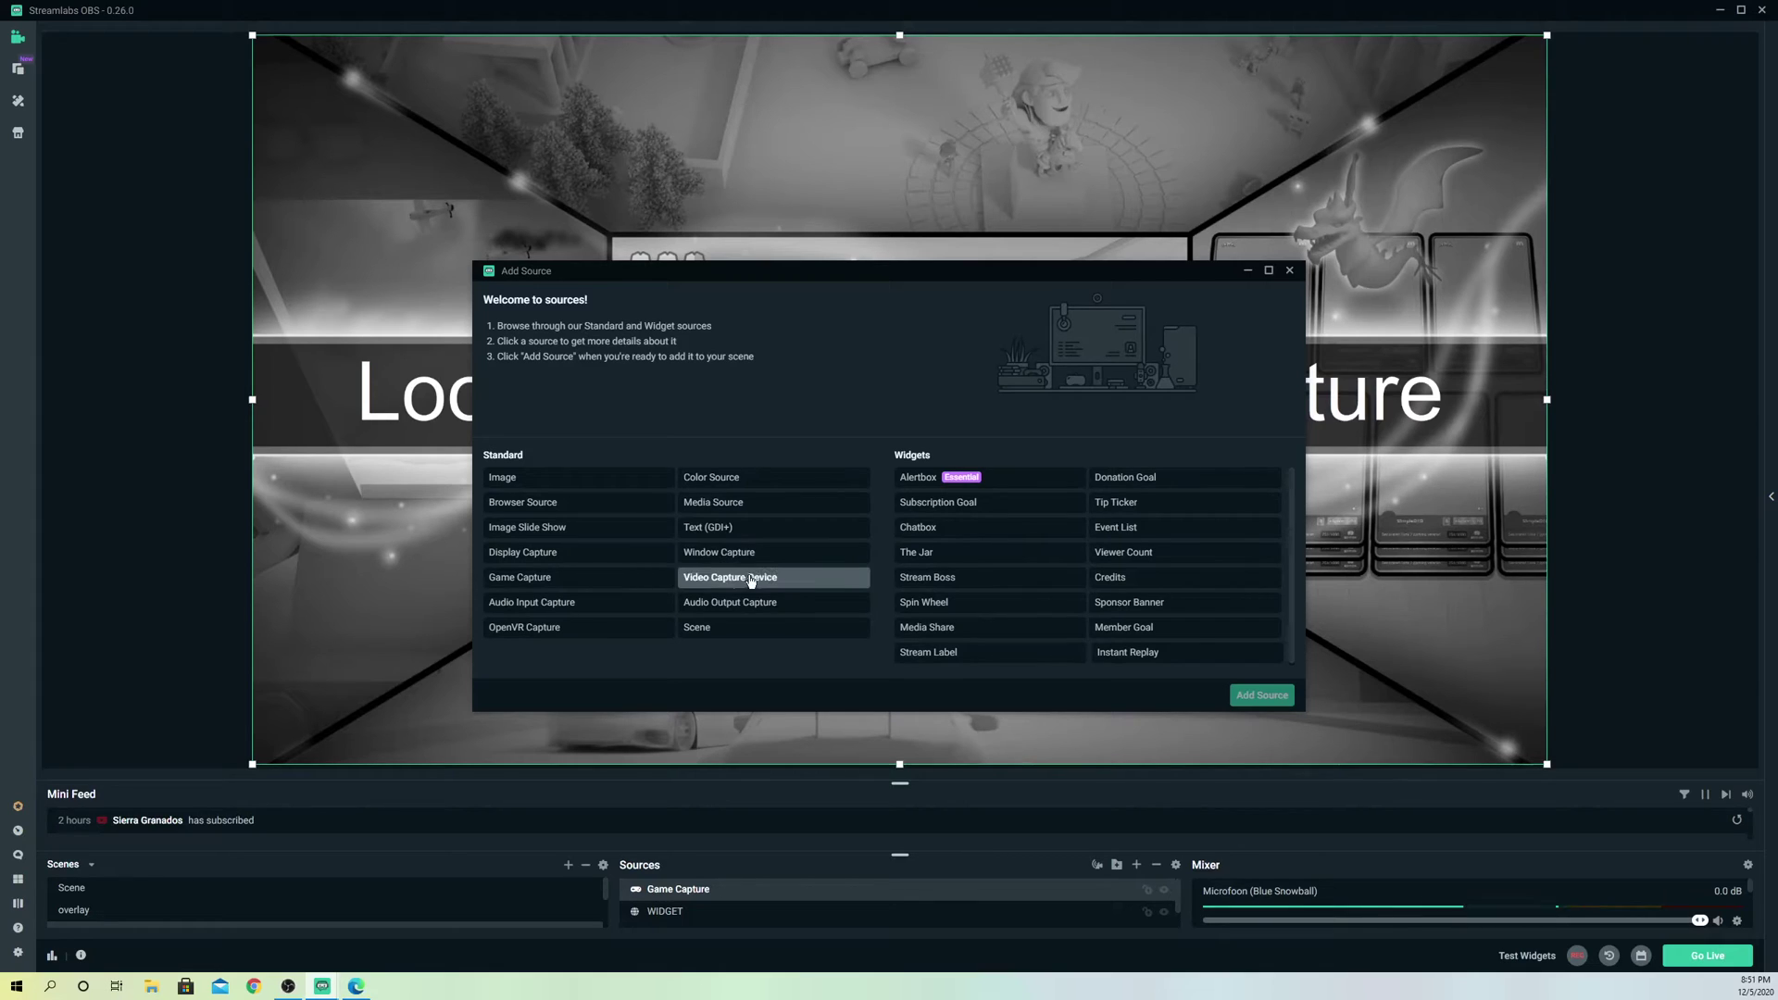
click(752, 579)
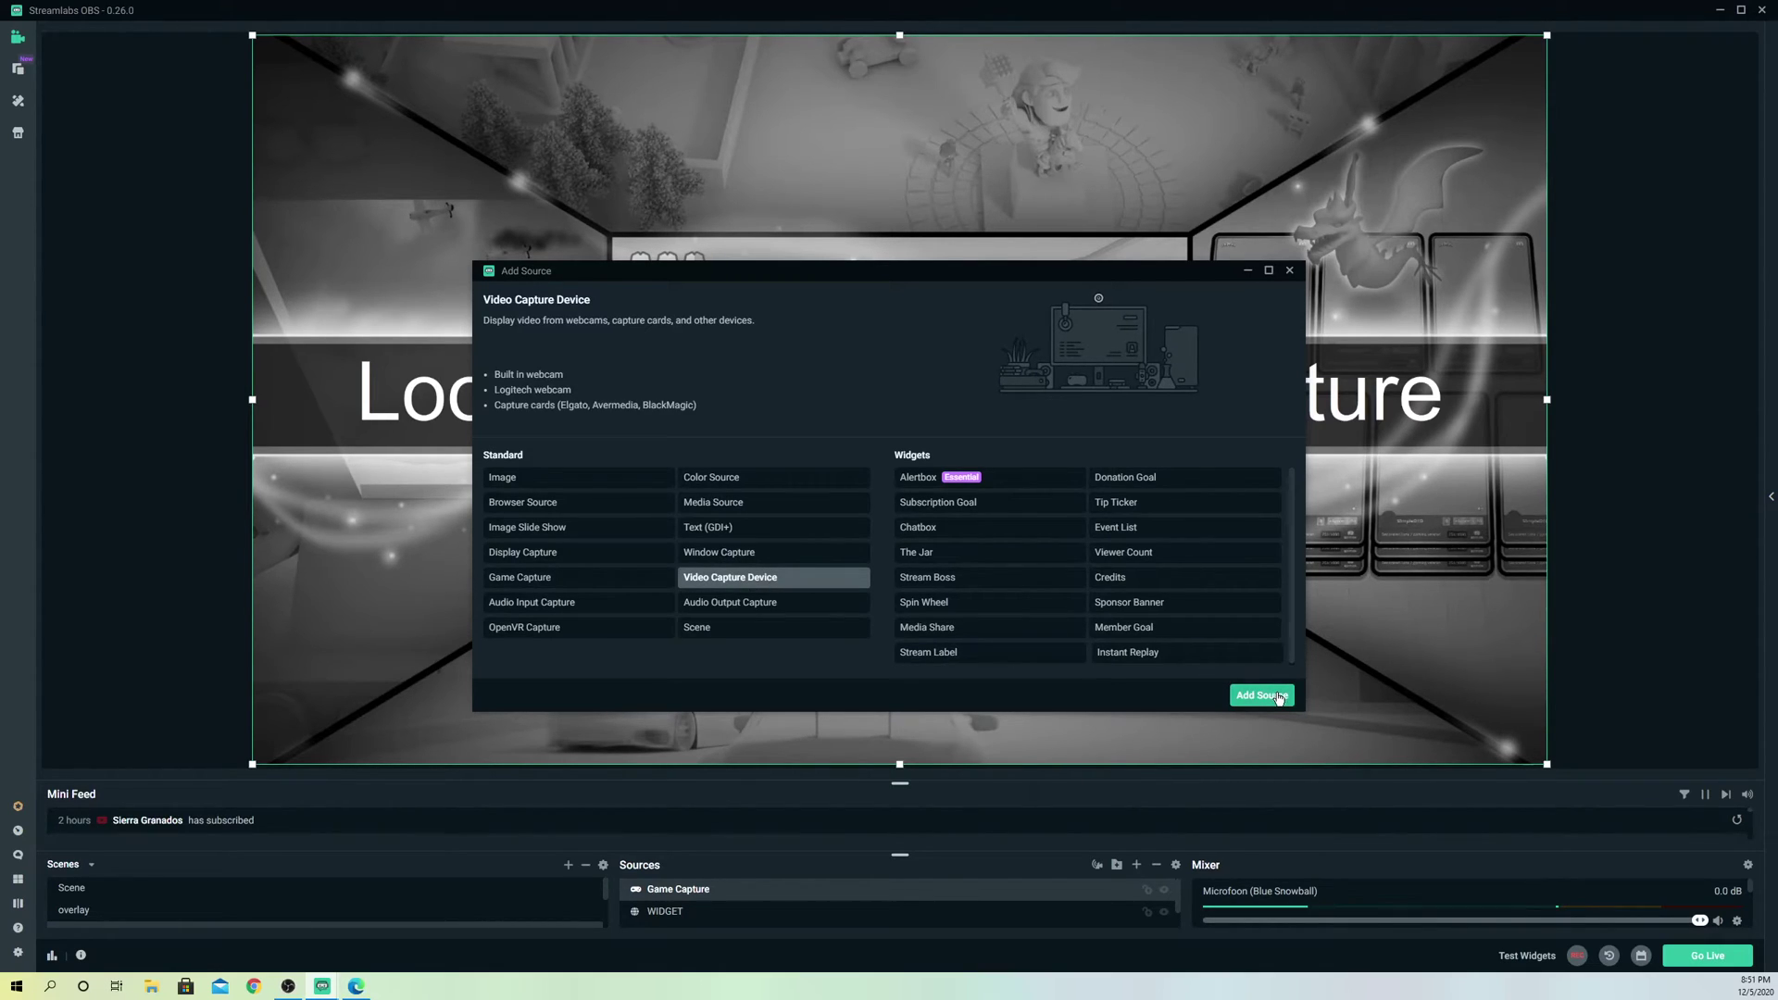
click(1278, 695)
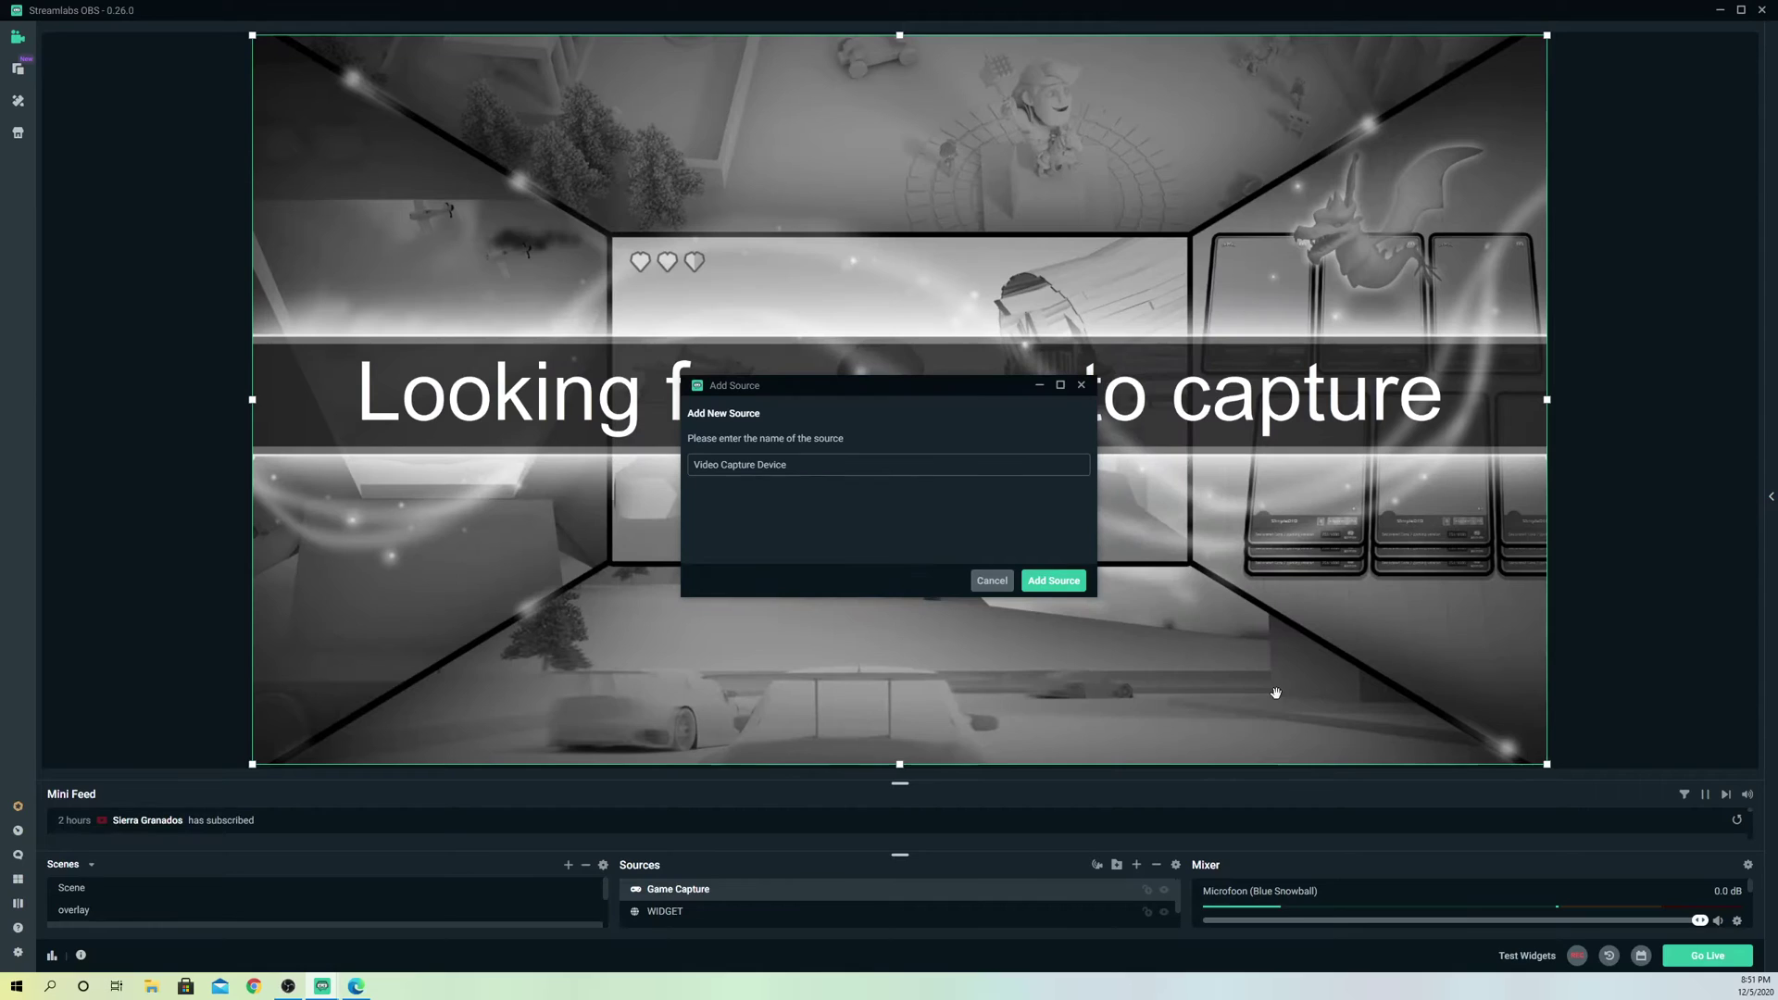
click(1065, 584)
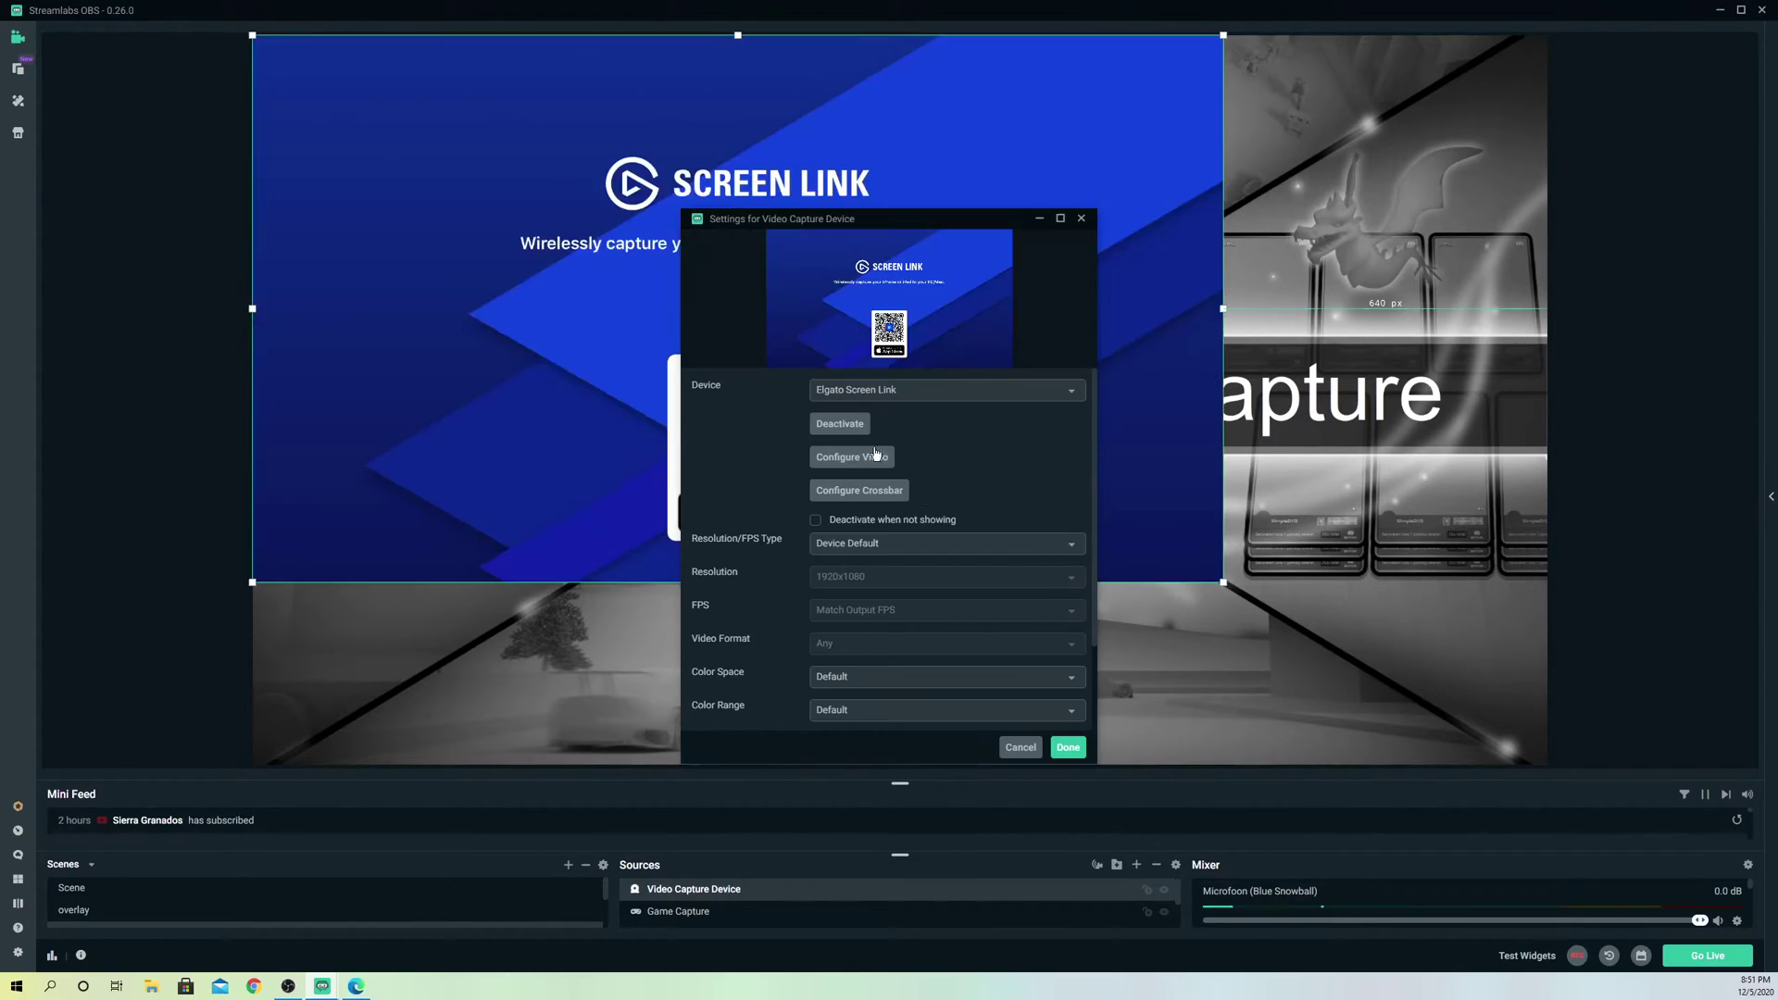
click(859, 393)
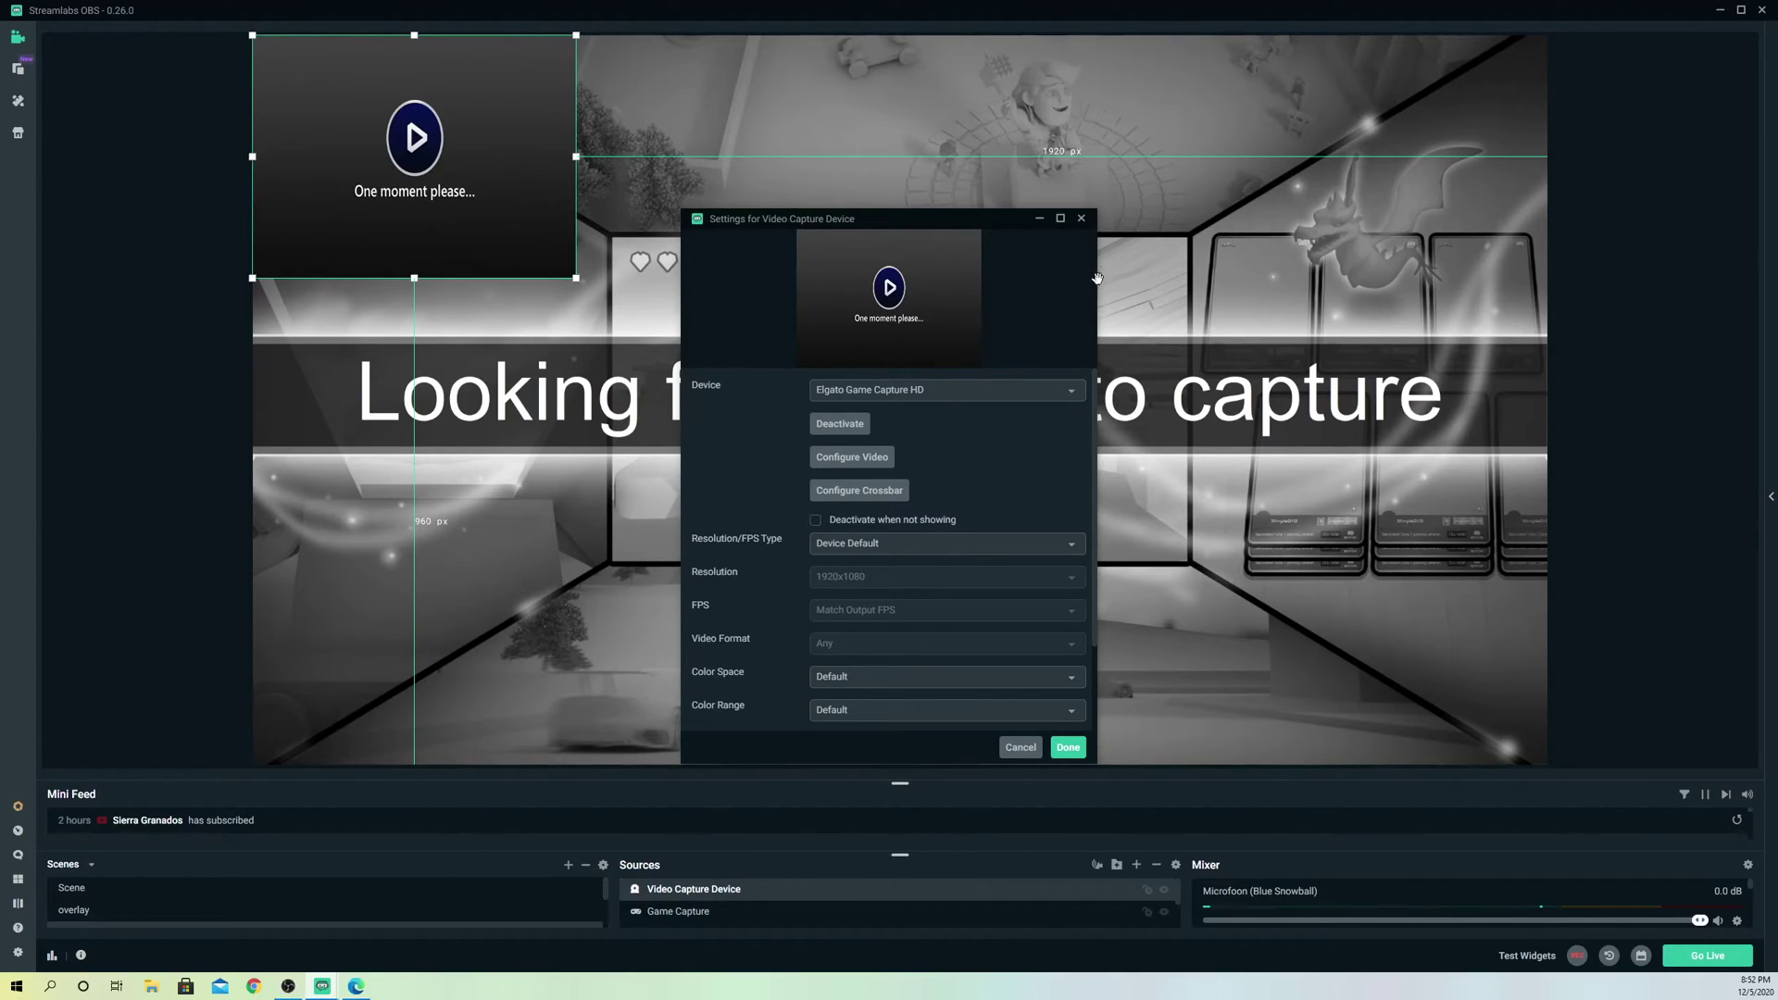
click(1081, 218)
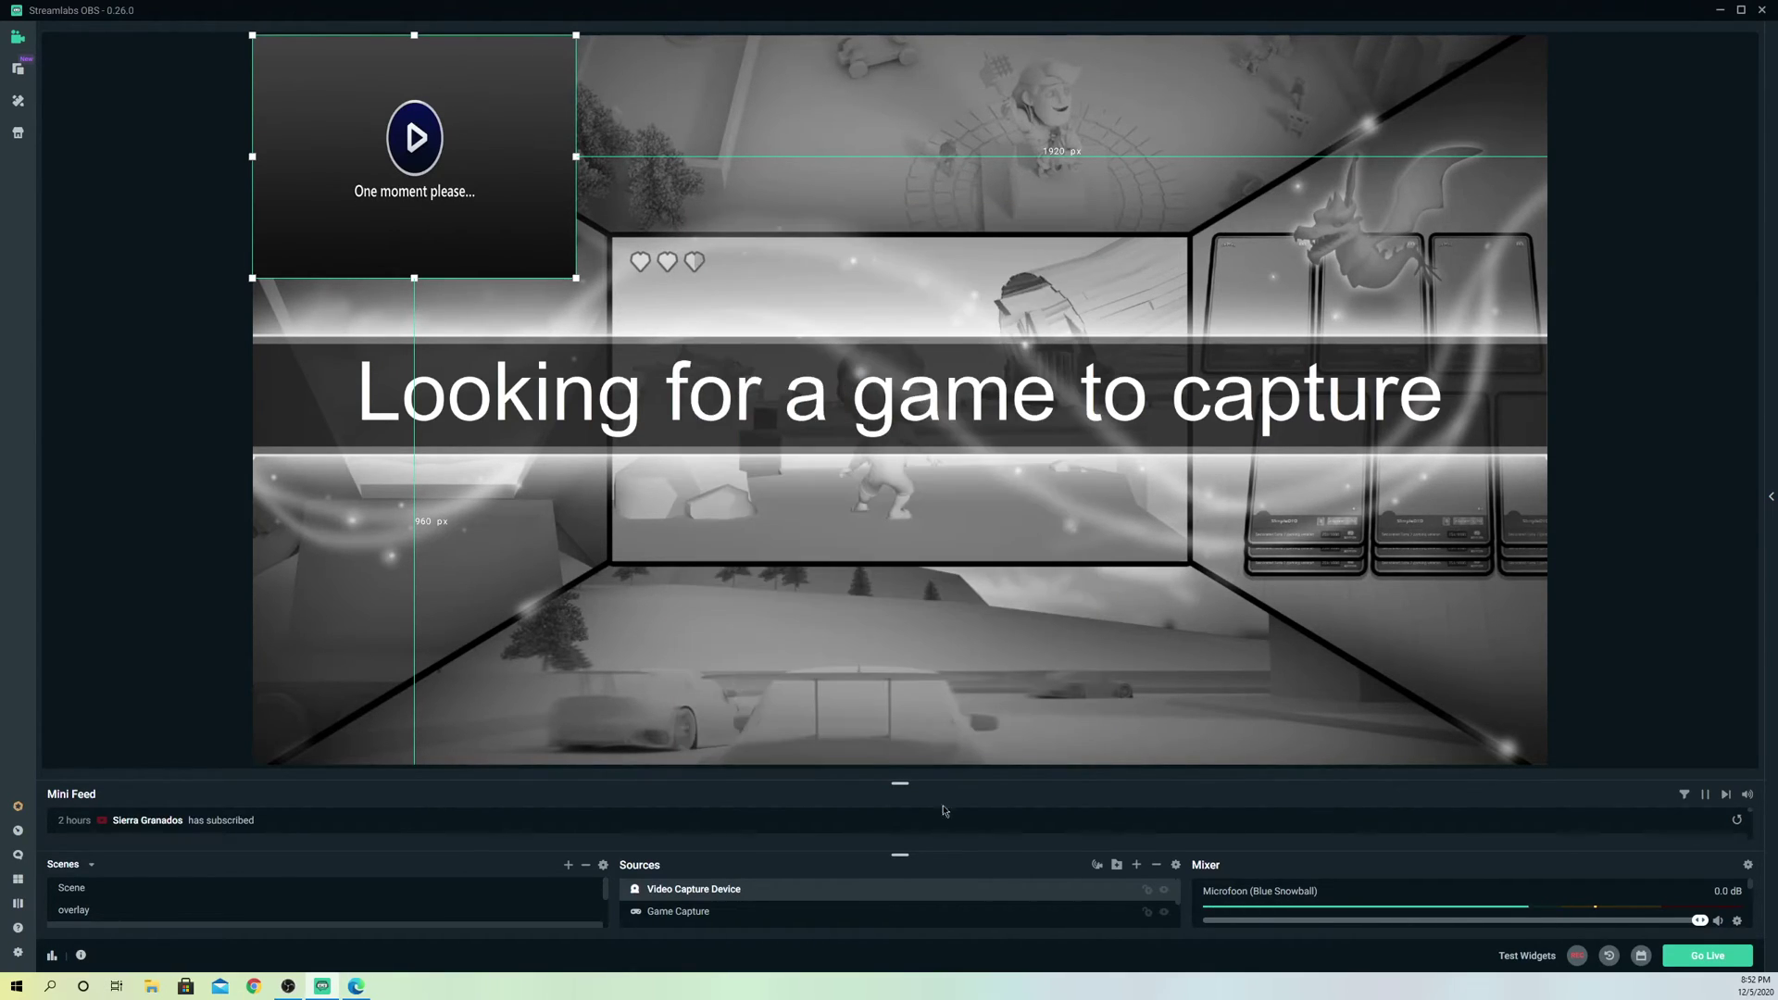
Step: Remove the Video Capture Device source from the scene and confirm
right_click(718, 898)
click(775, 664)
click(926, 495)
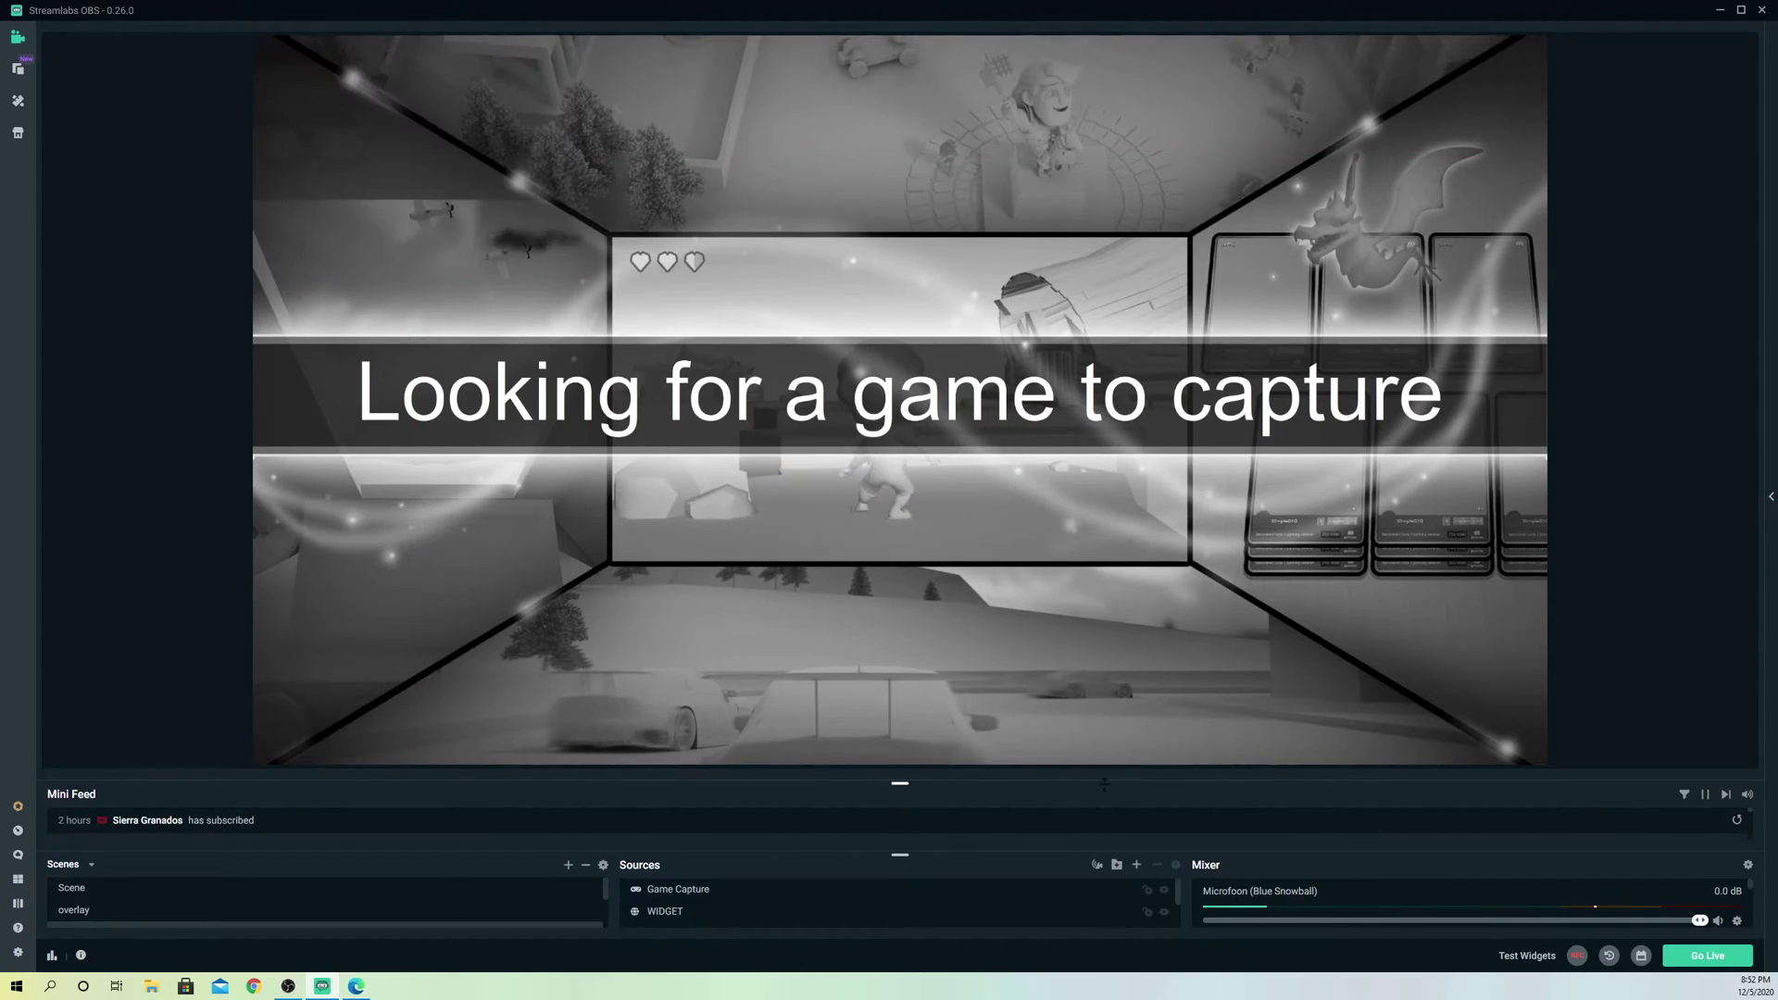
Step: Add a Video Capture Device source using the Game Capture HD60 S+ device
click(1133, 865)
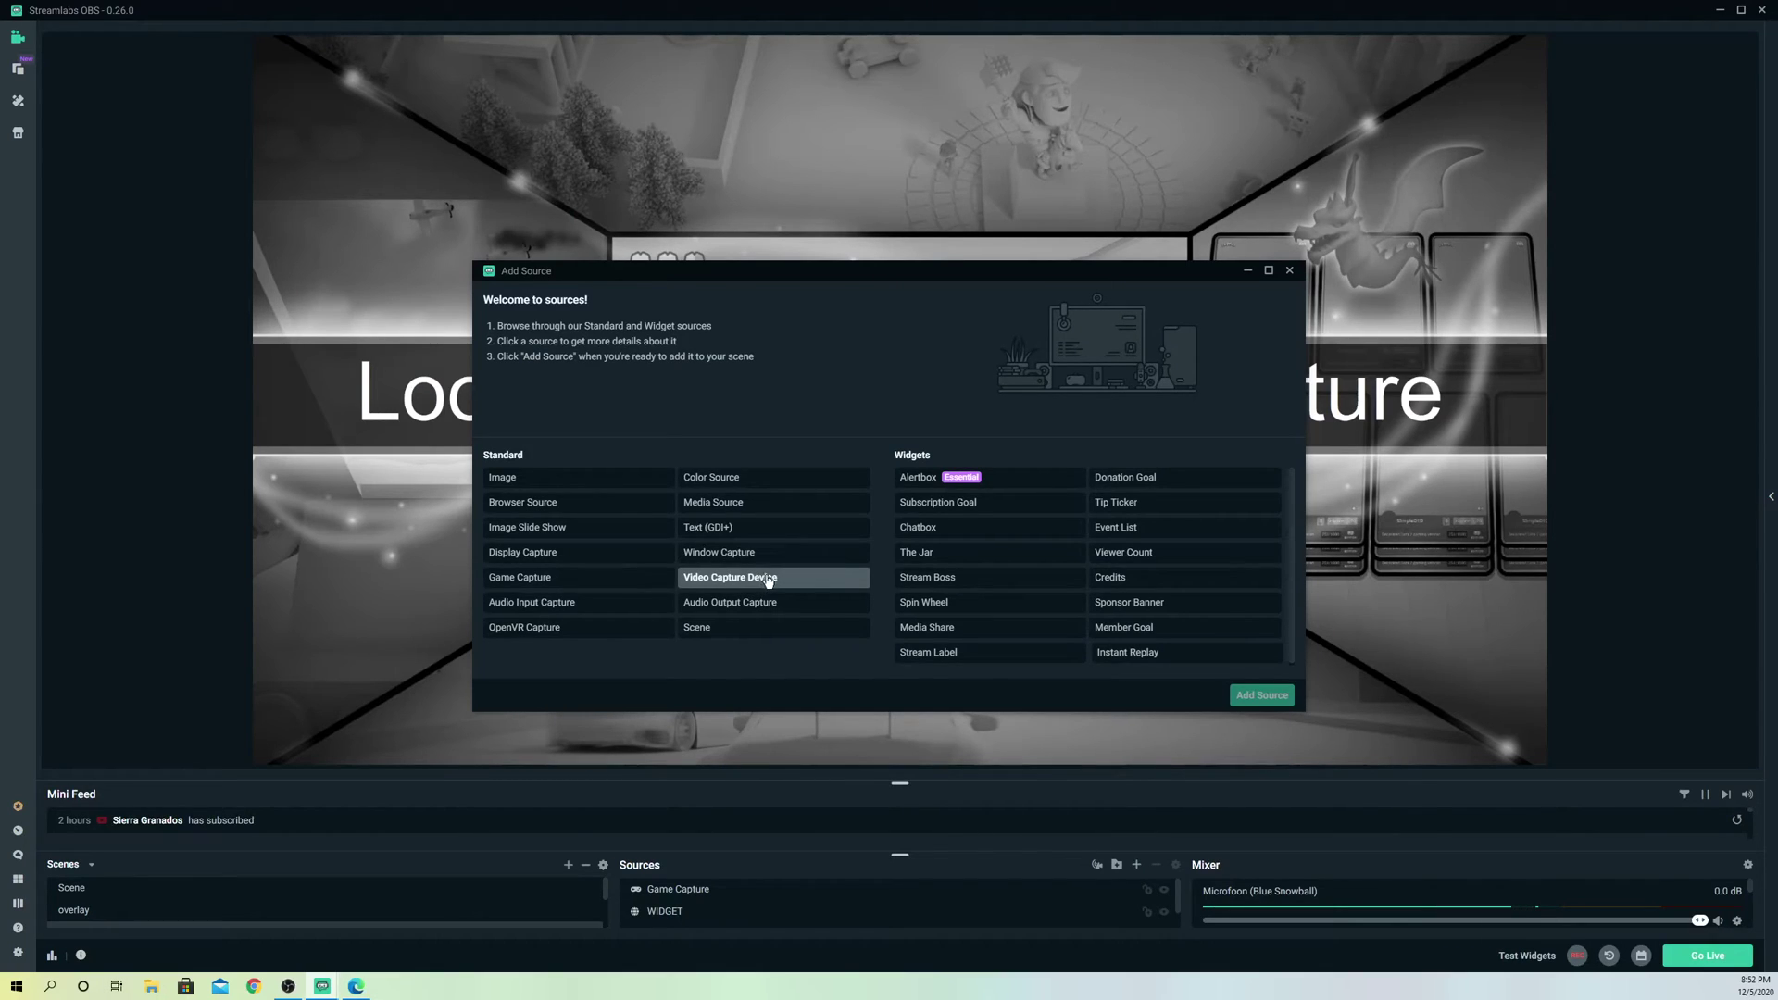
click(728, 578)
click(1265, 697)
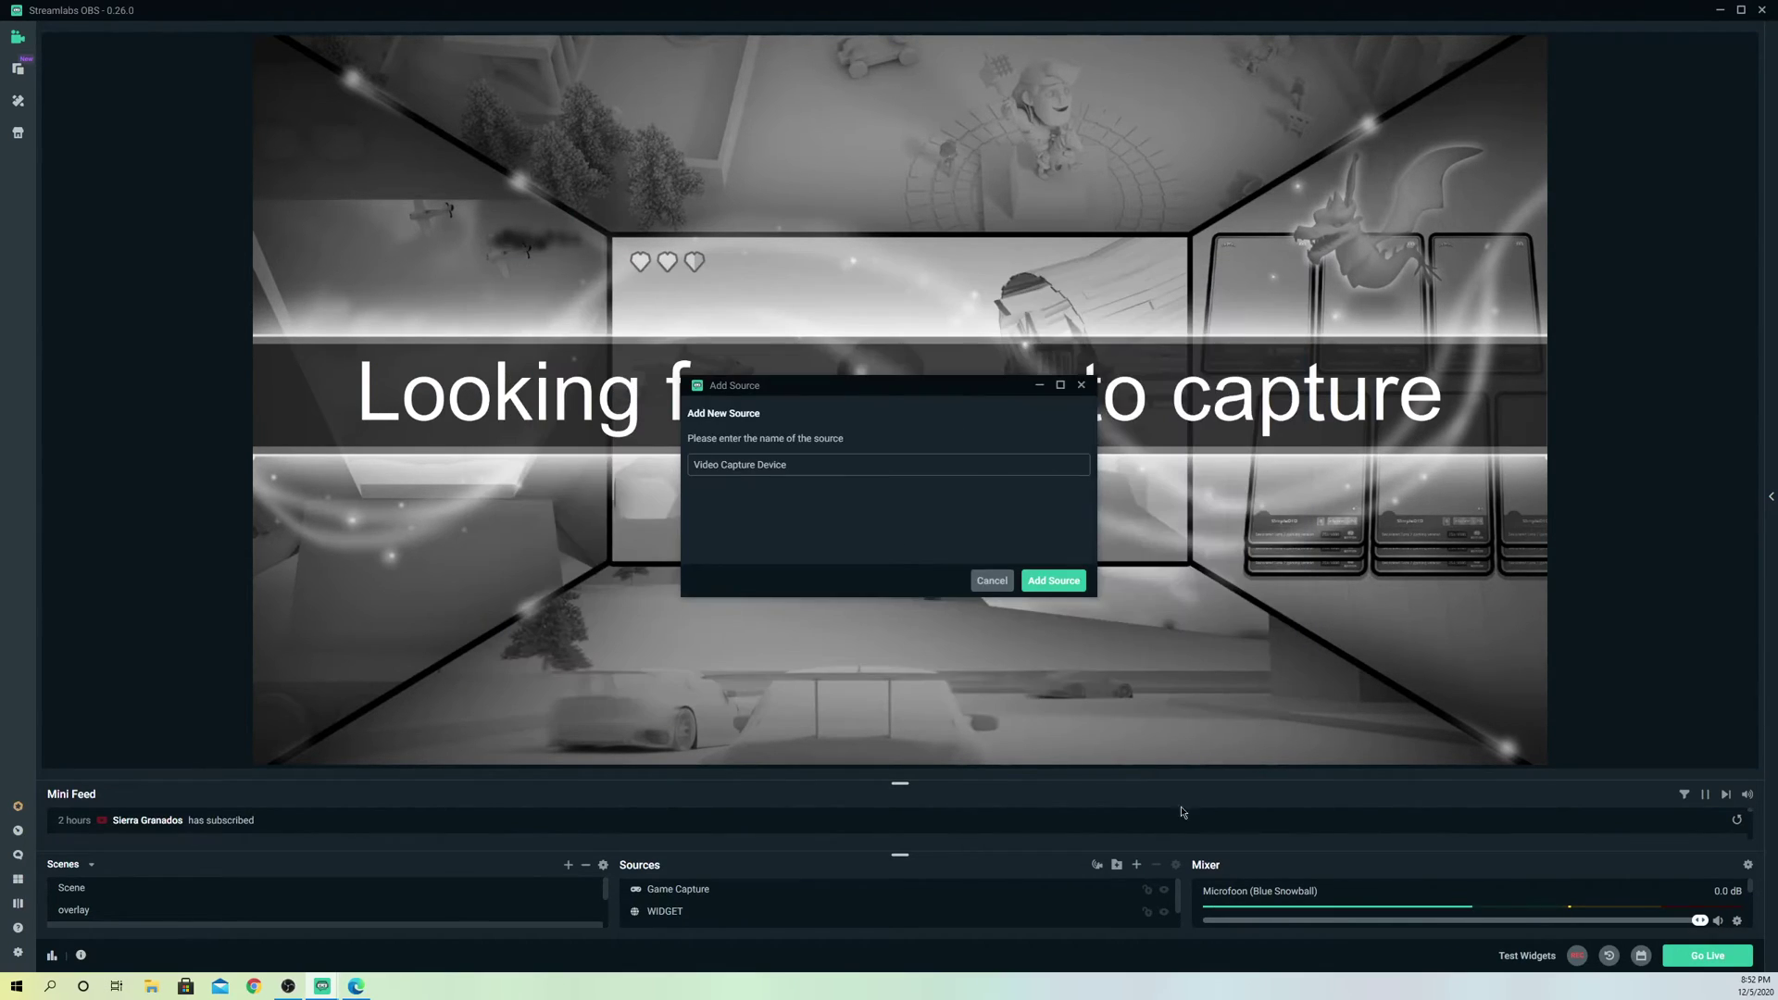
click(1038, 580)
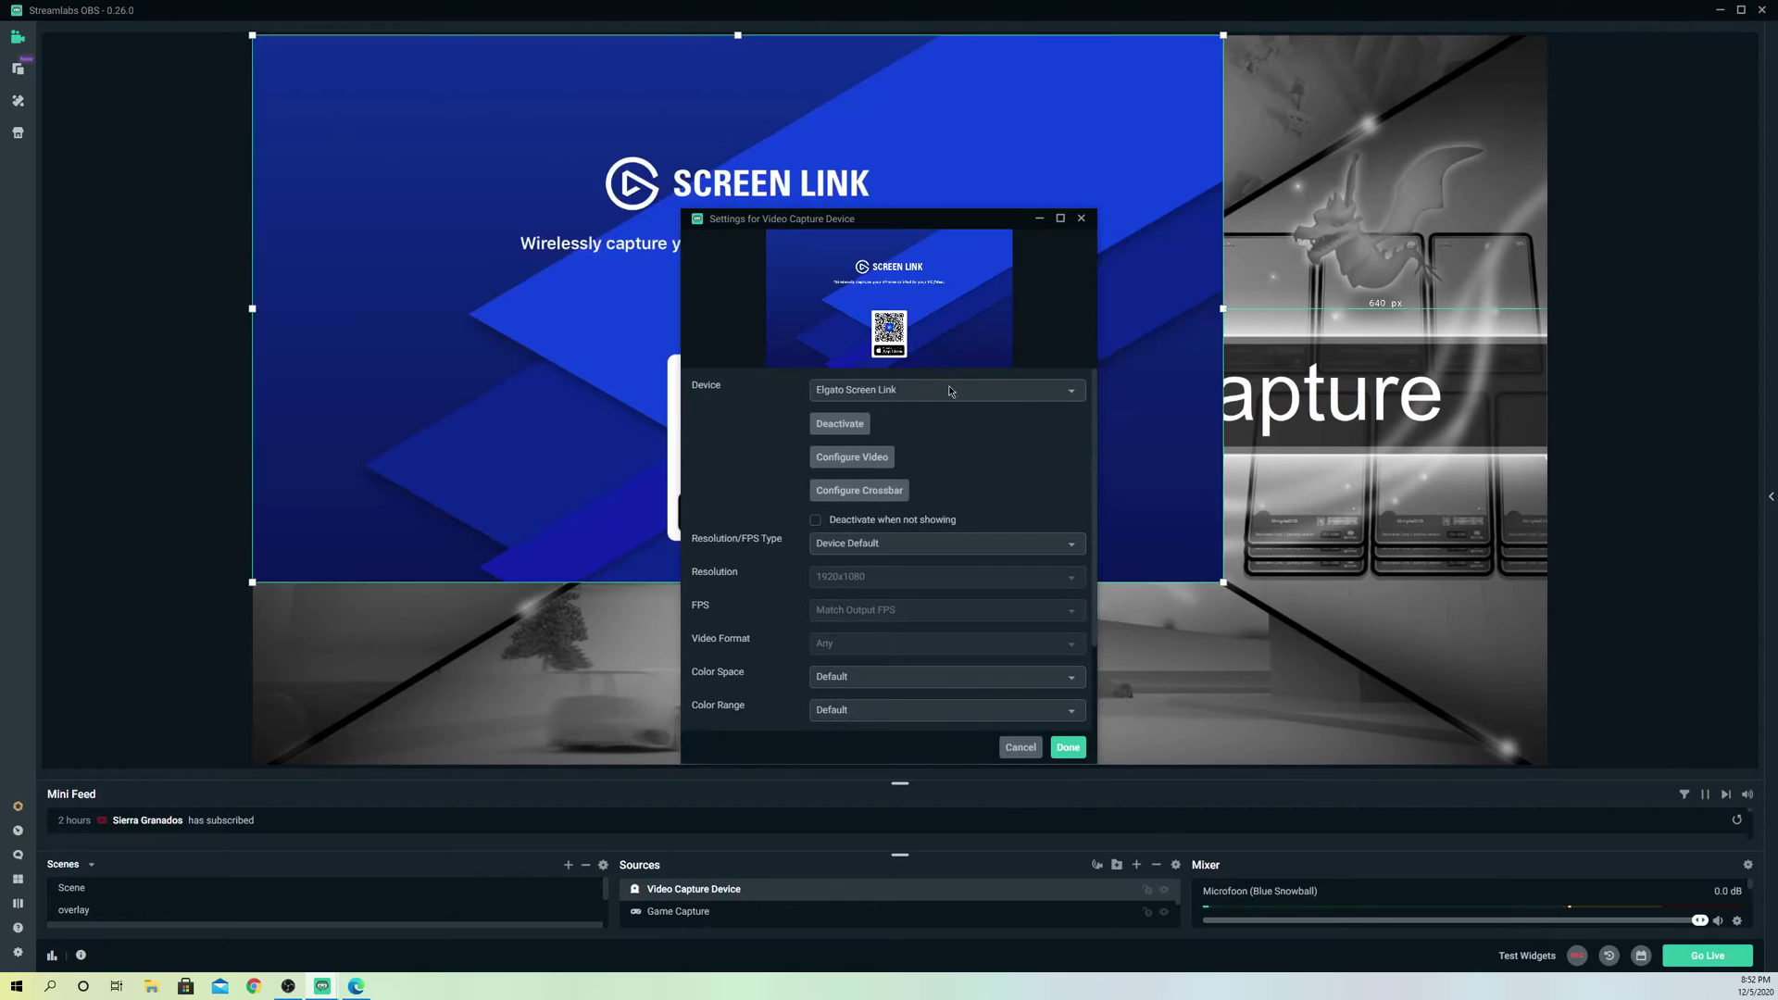
click(952, 390)
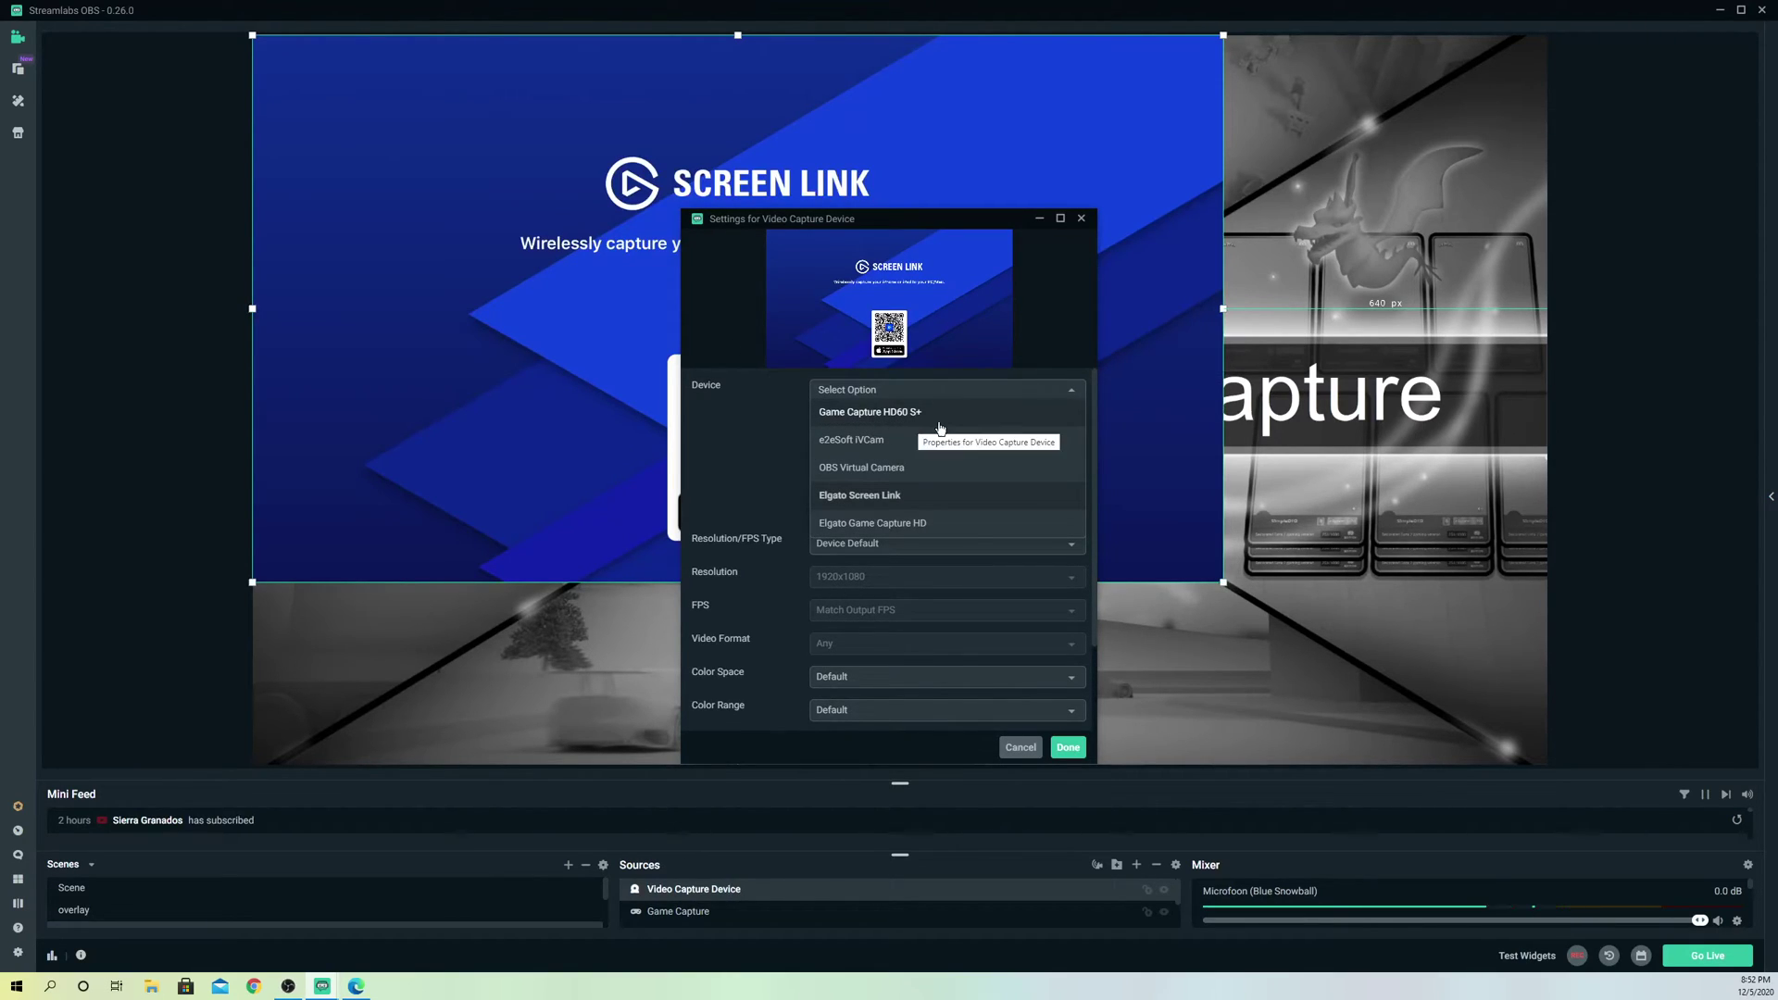
click(870, 412)
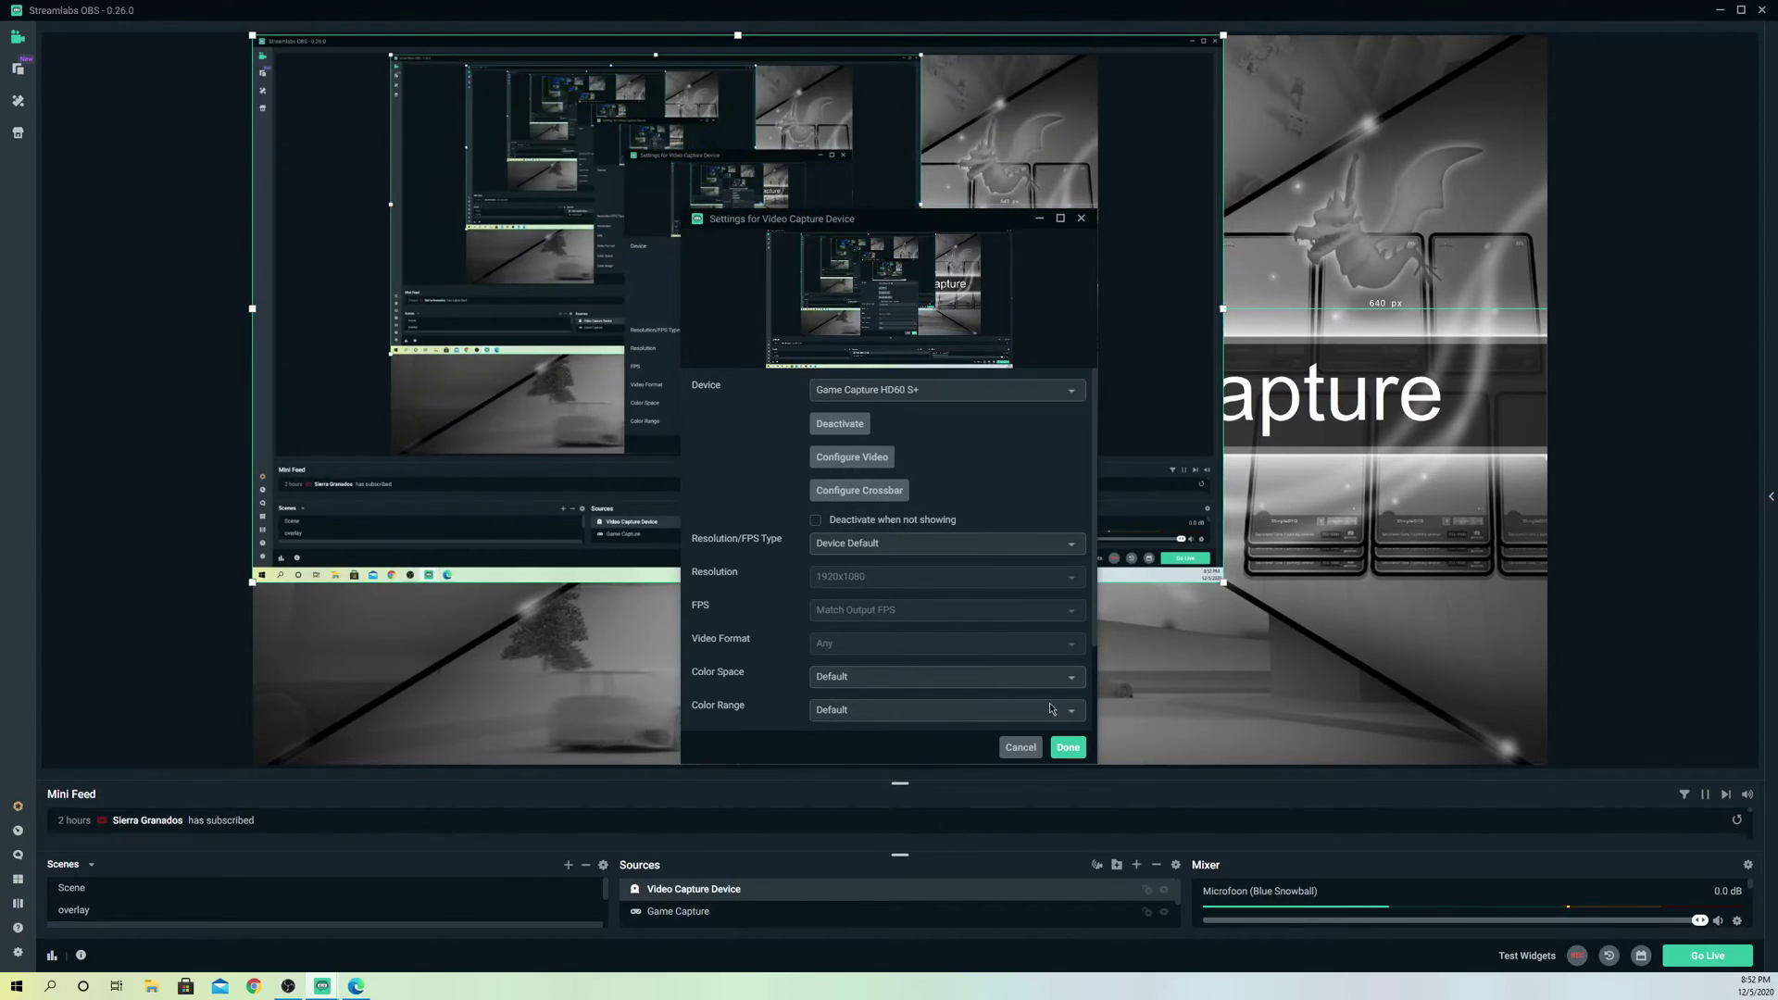
click(1068, 746)
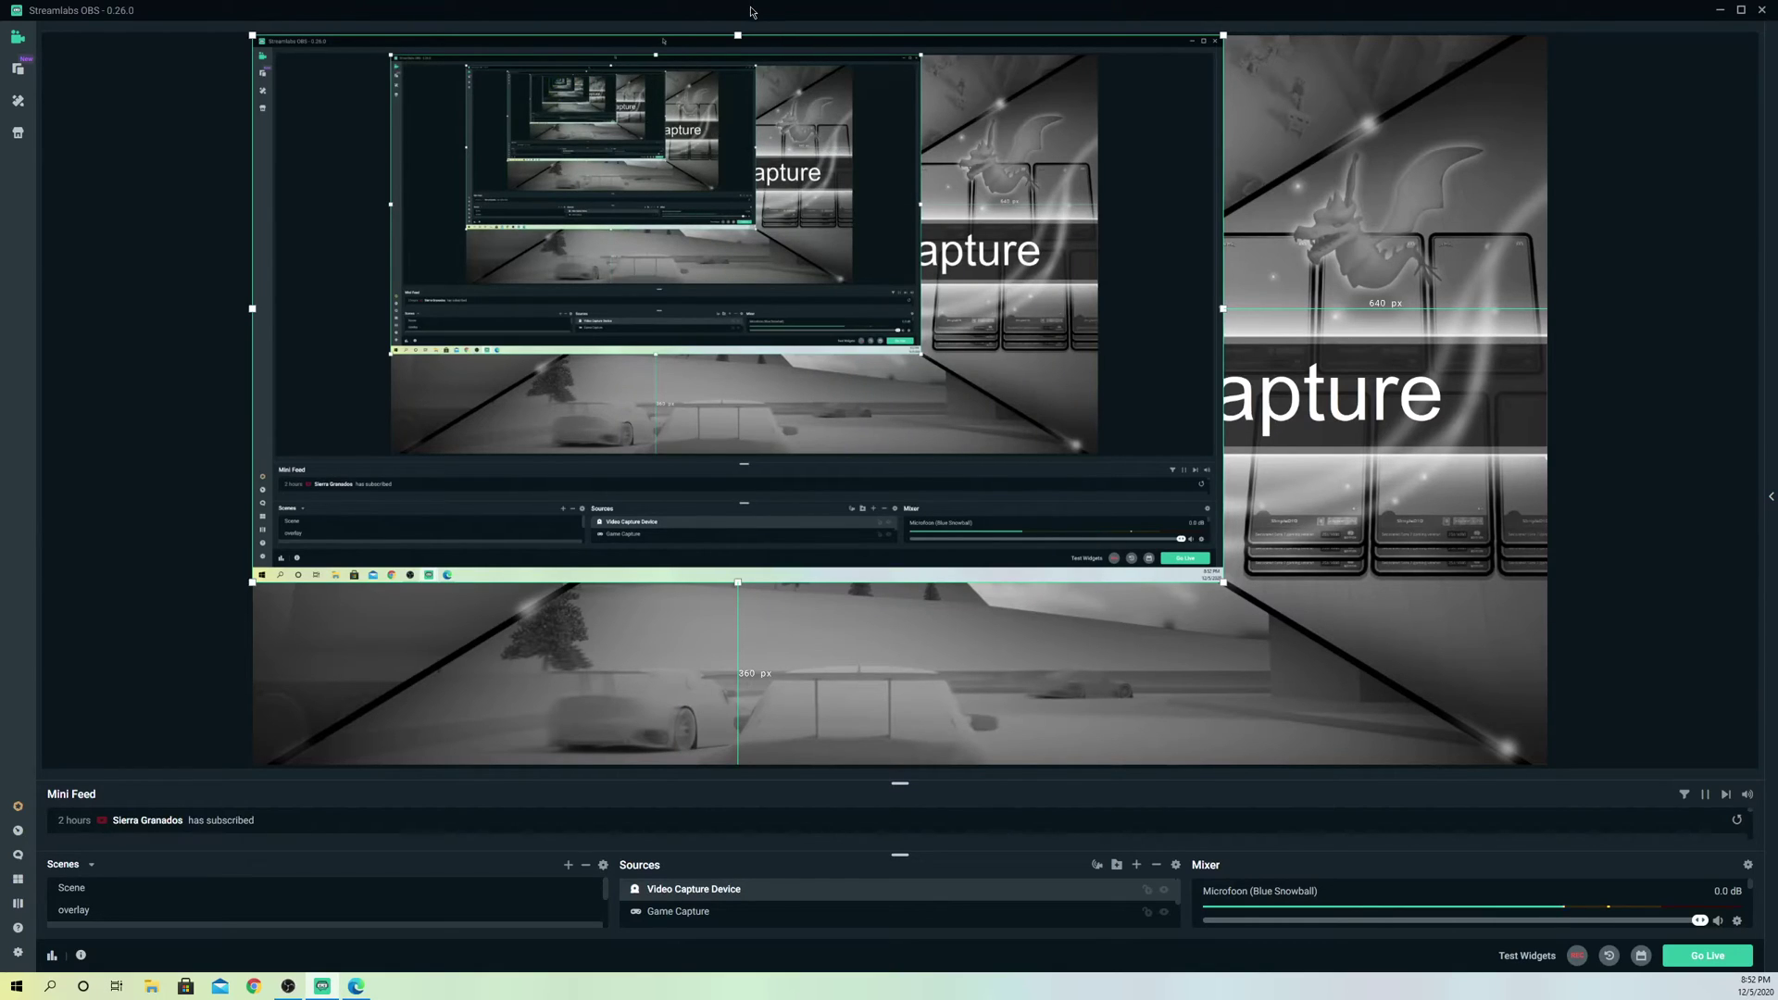
Step: Stretch the capture-device feed to fill the whole canvas, then re-maximize the window
drag(751, 12, 776, 130)
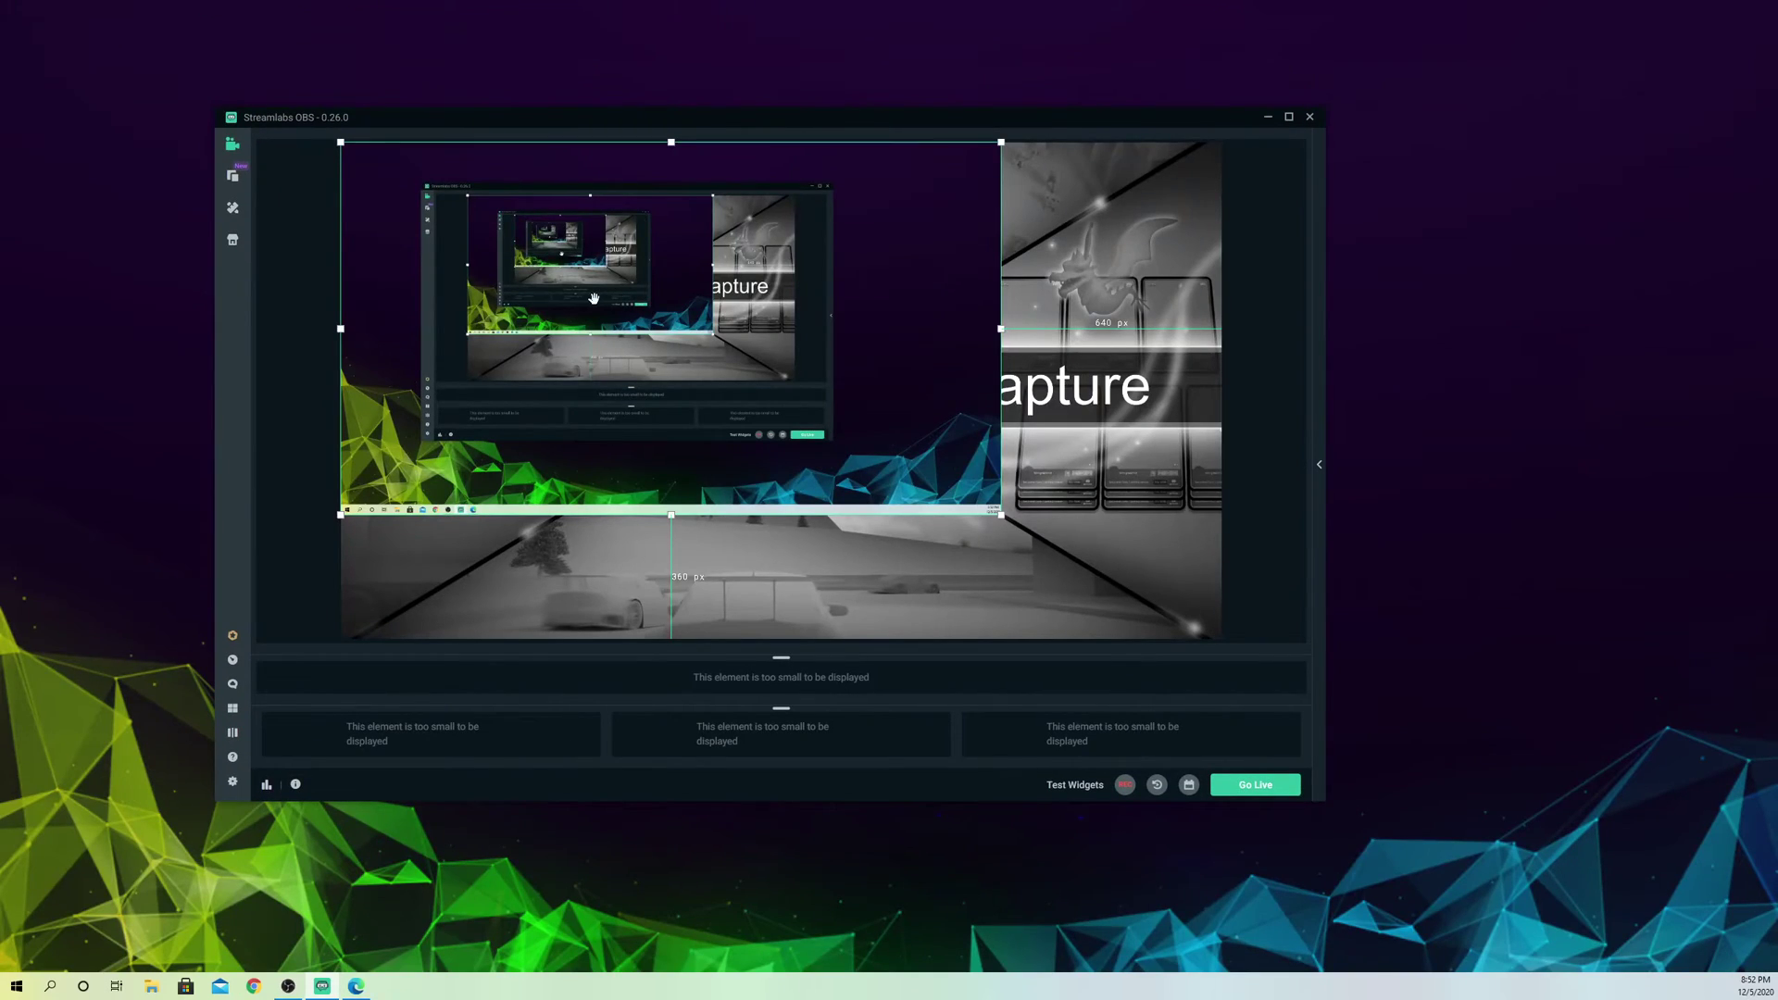
drag(506, 120, 689, 149)
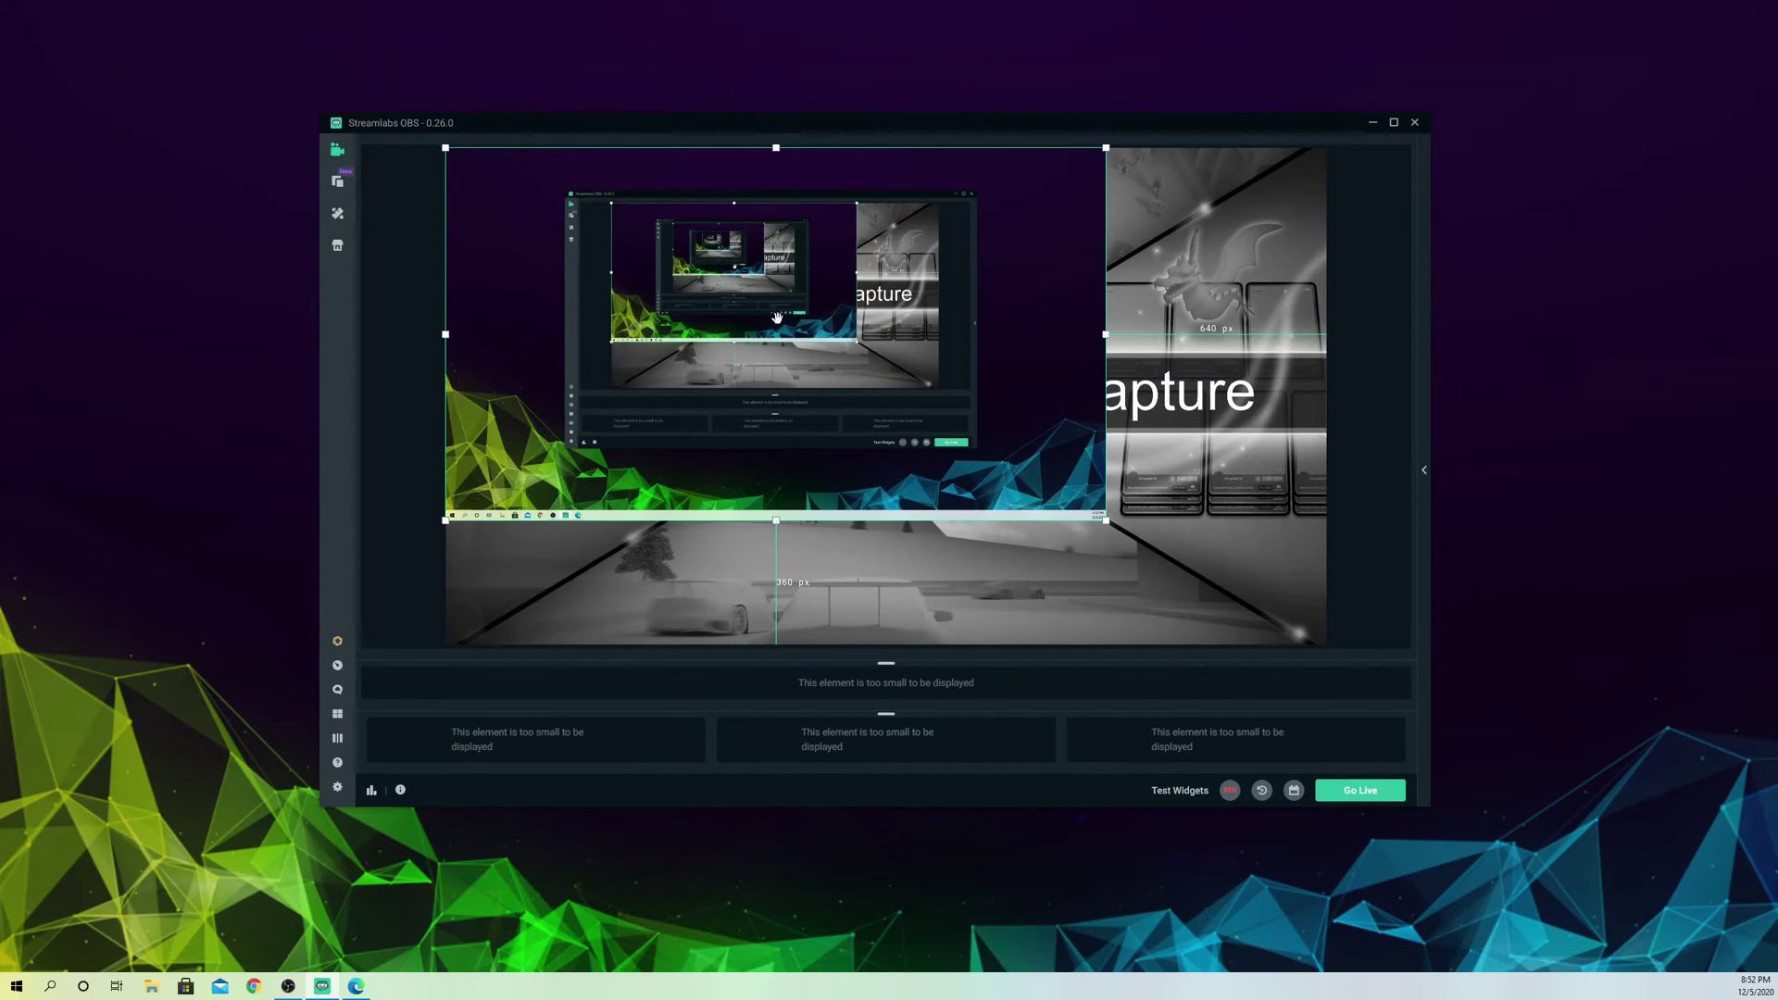
drag(1067, 127, 1065, 0)
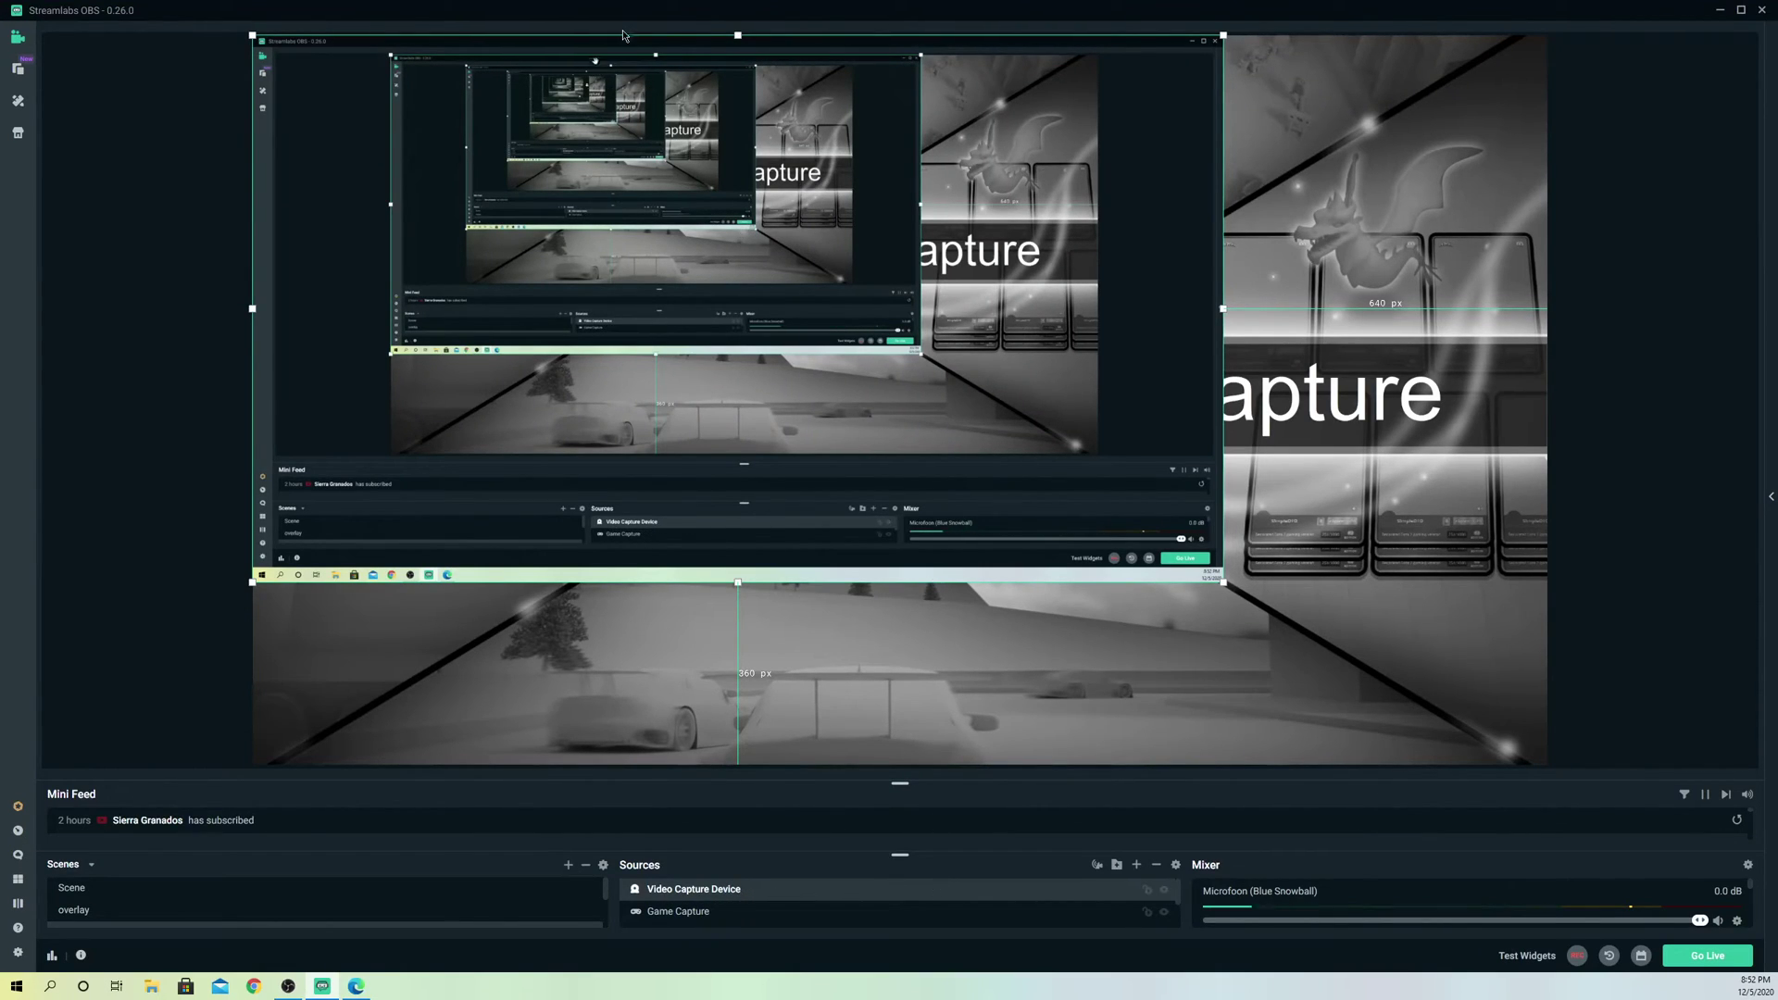
drag(627, 9, 765, 137)
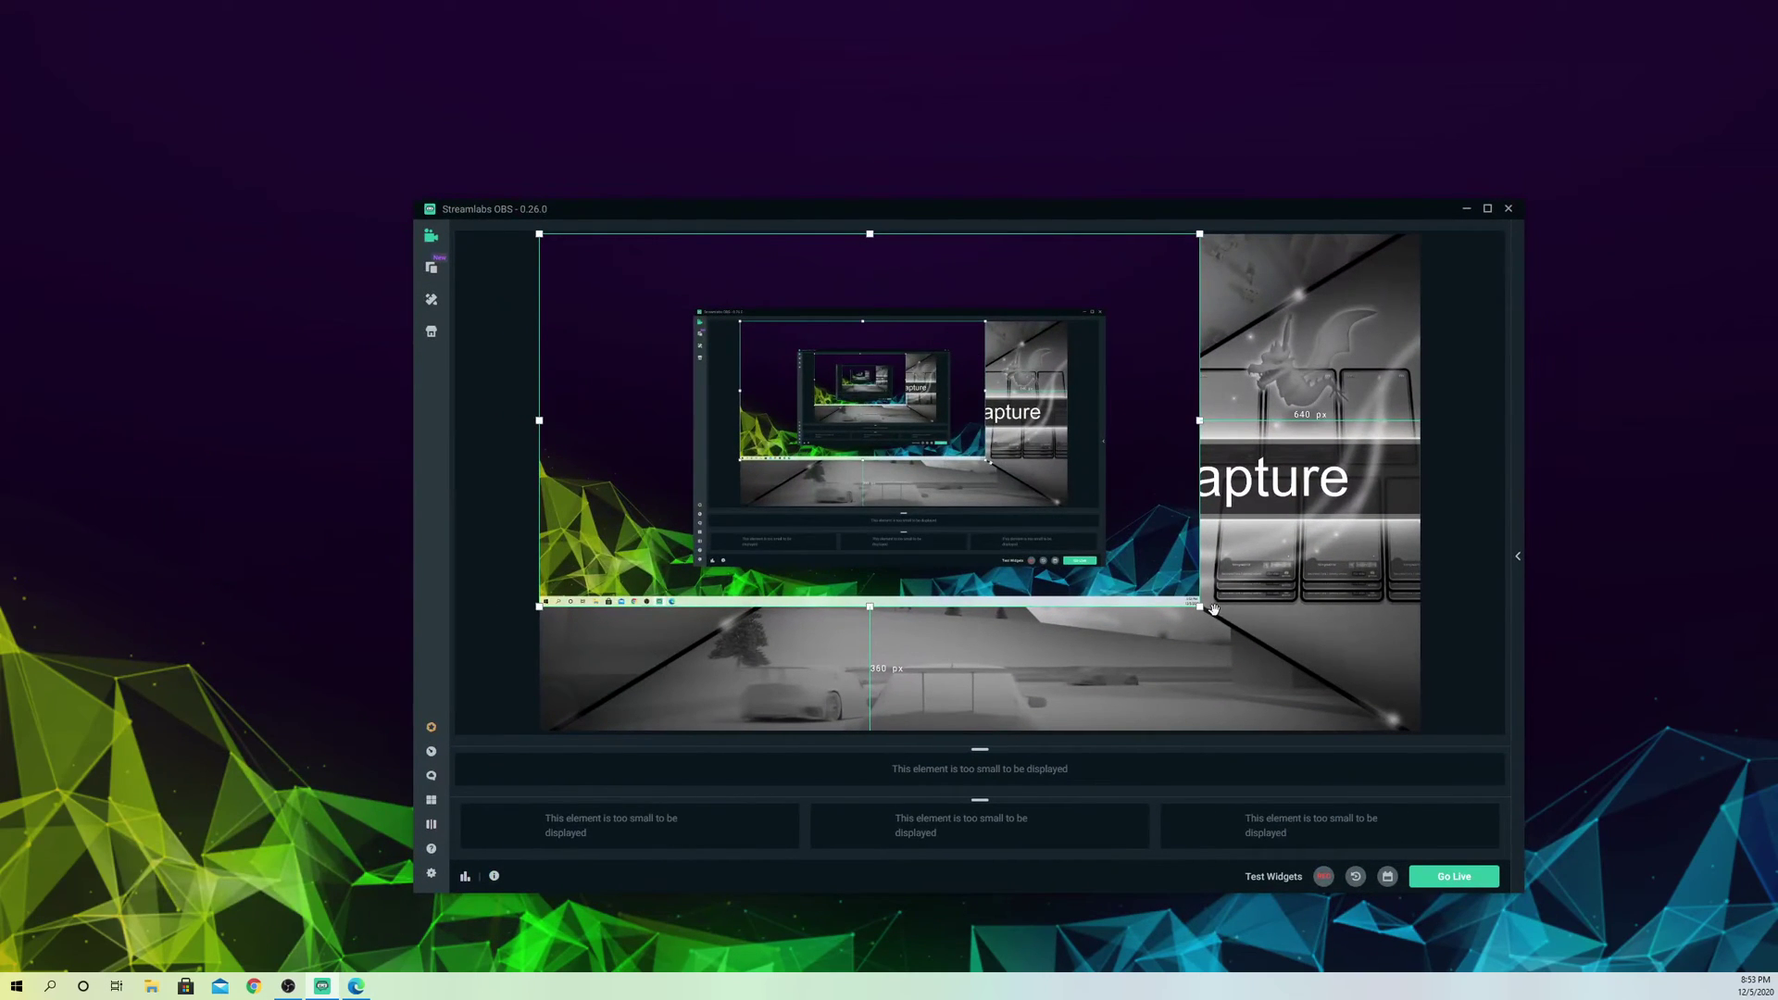
drag(1201, 608, 1419, 658)
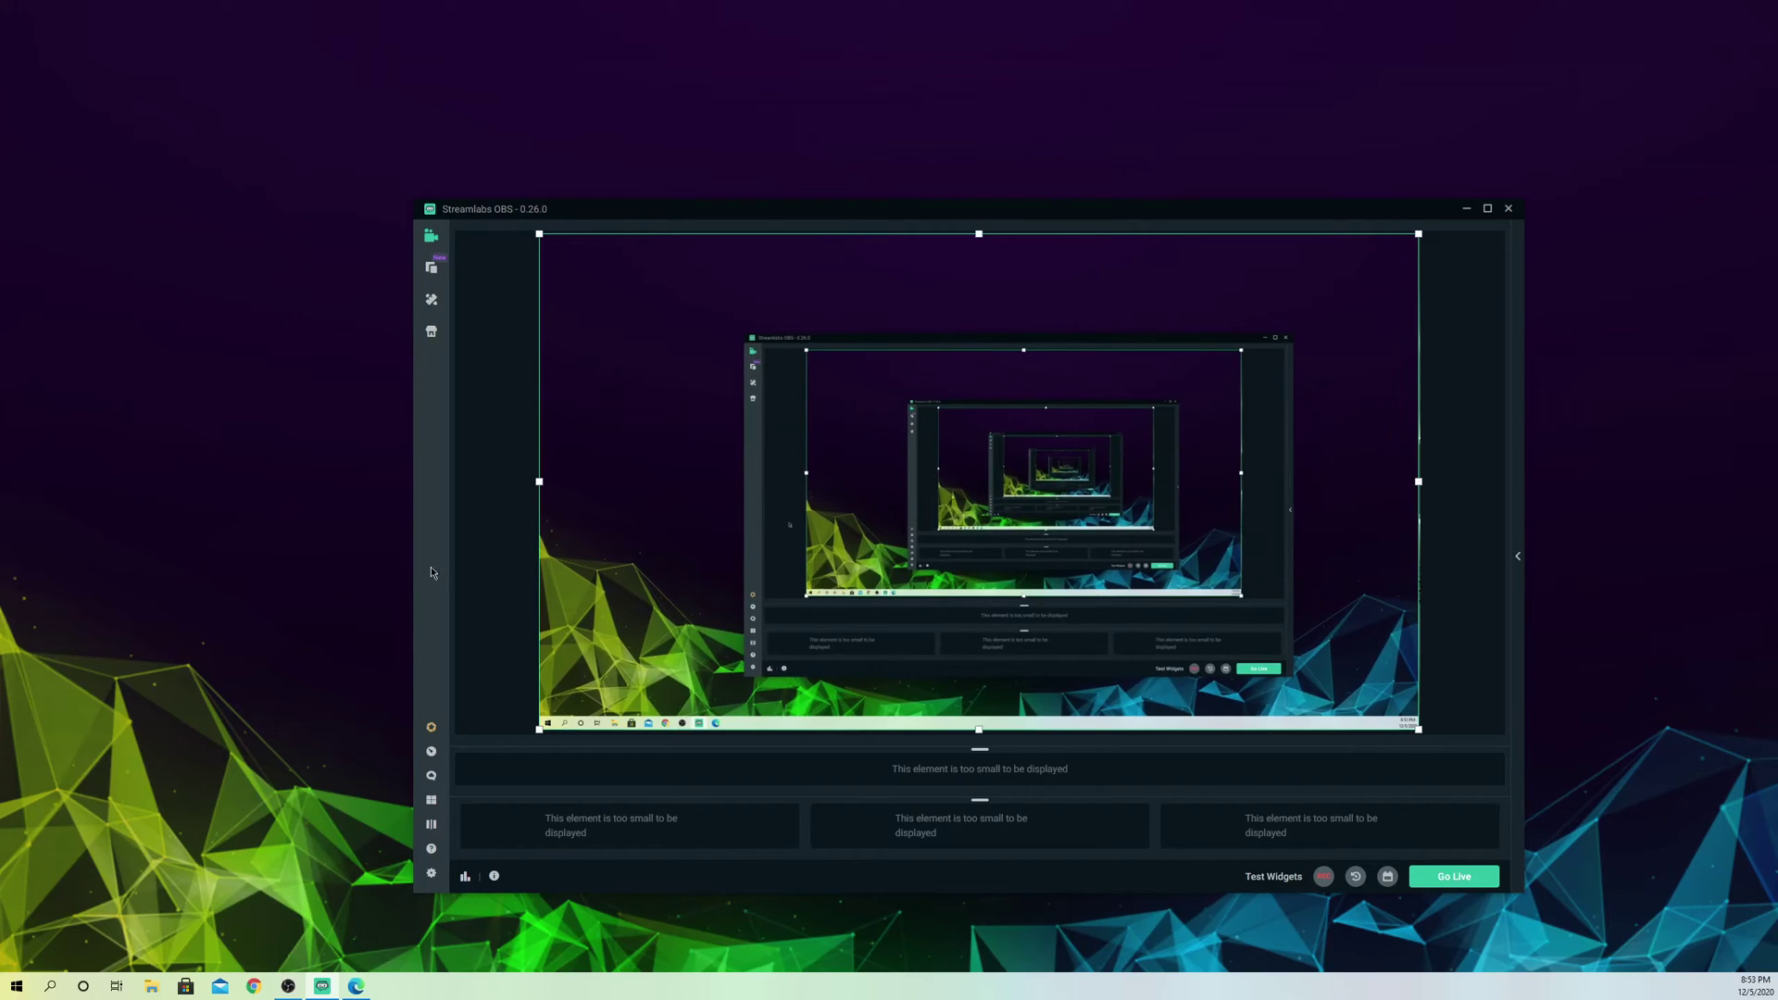
click(487, 567)
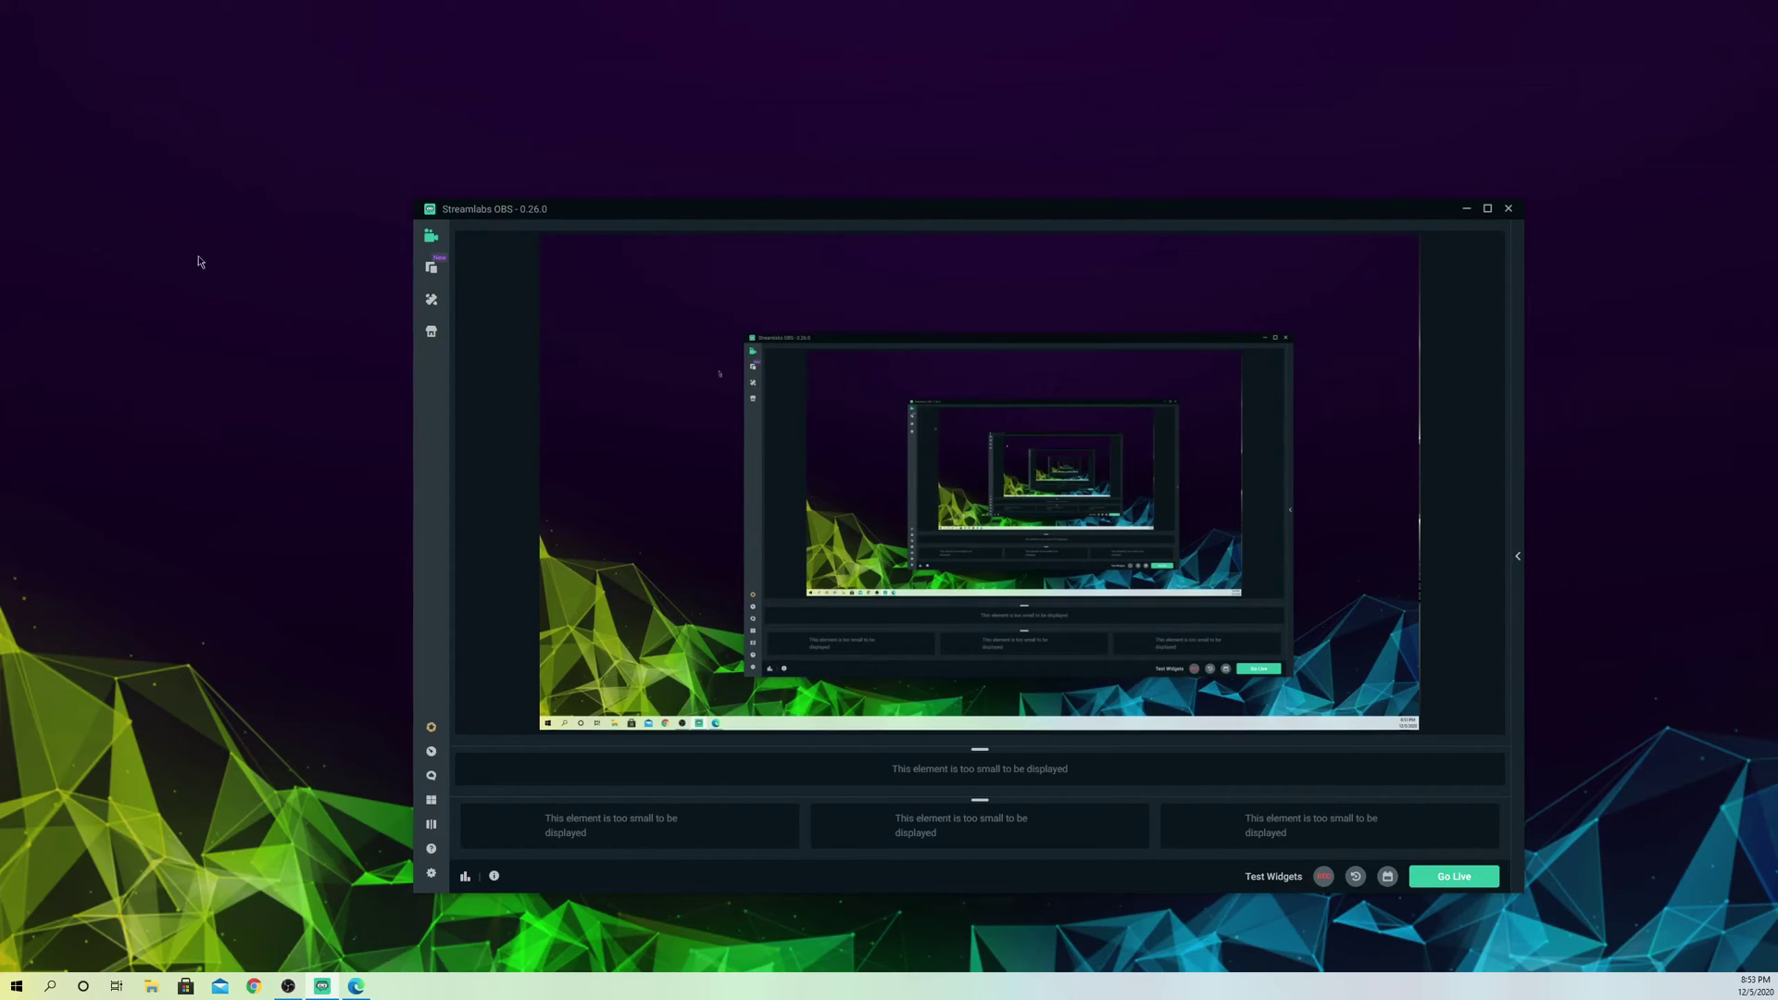
click(1350, 528)
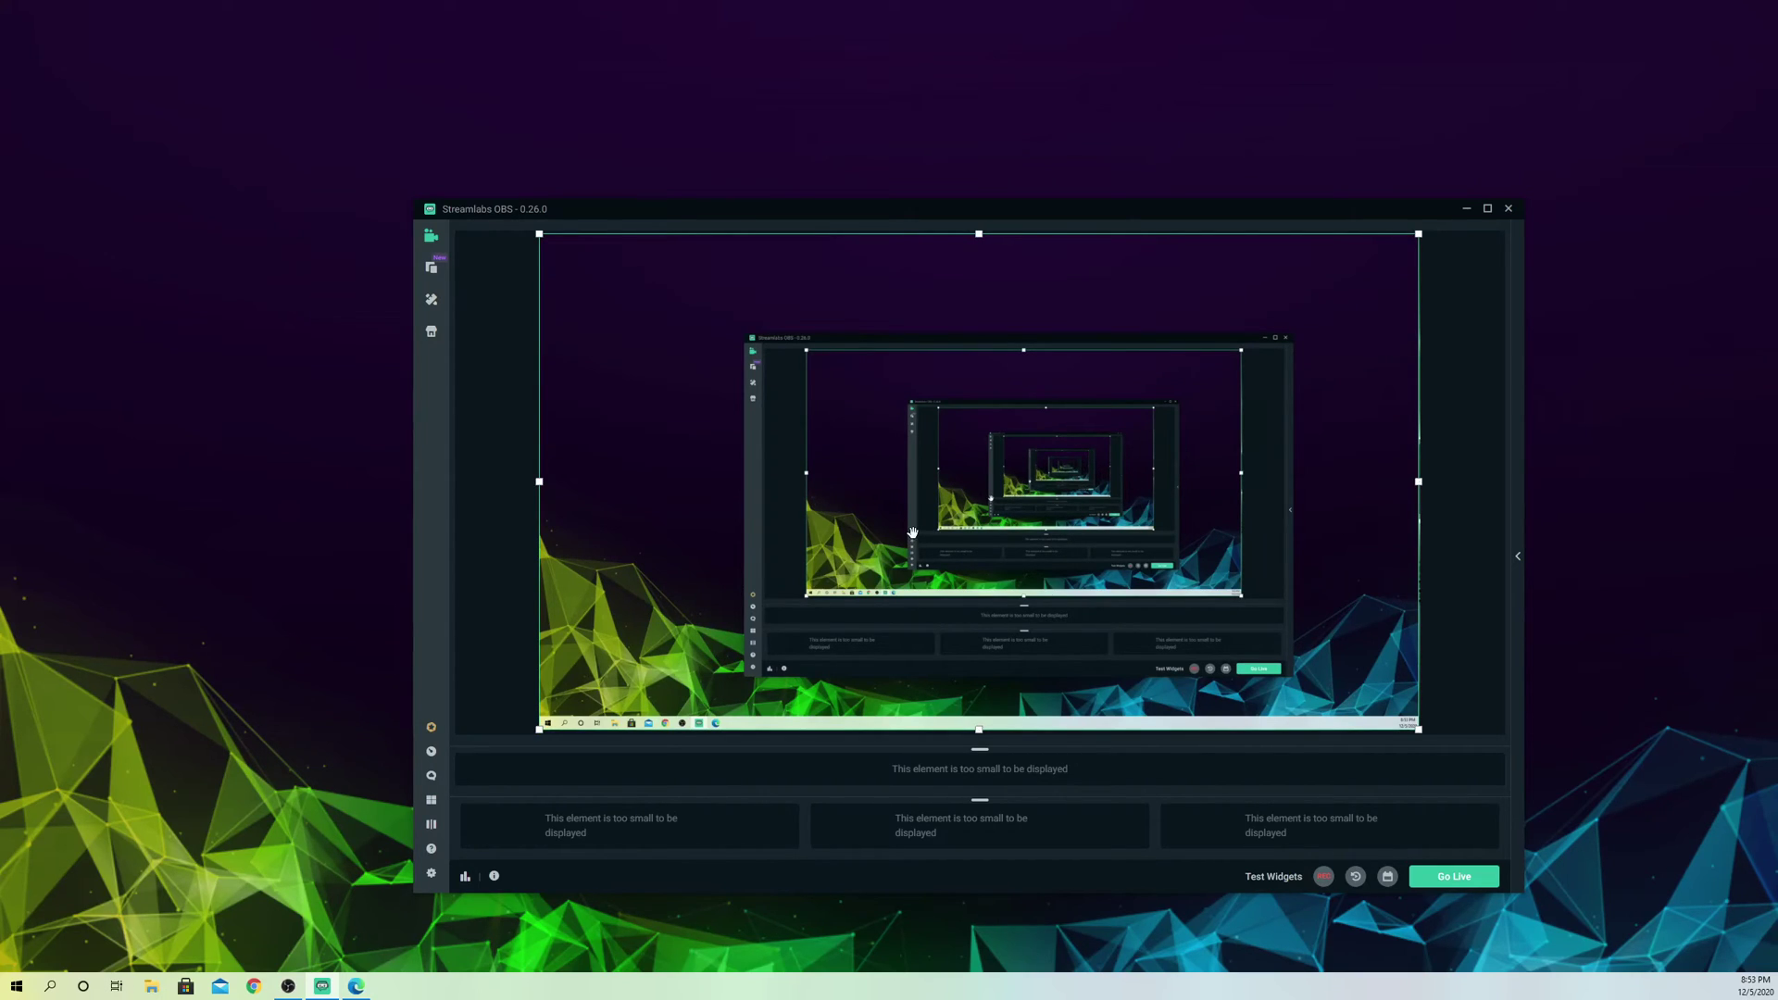
mouse_move(912, 535)
mouse_down()
mouse_move(949, 555)
mouse_move(914, 535)
mouse_up()
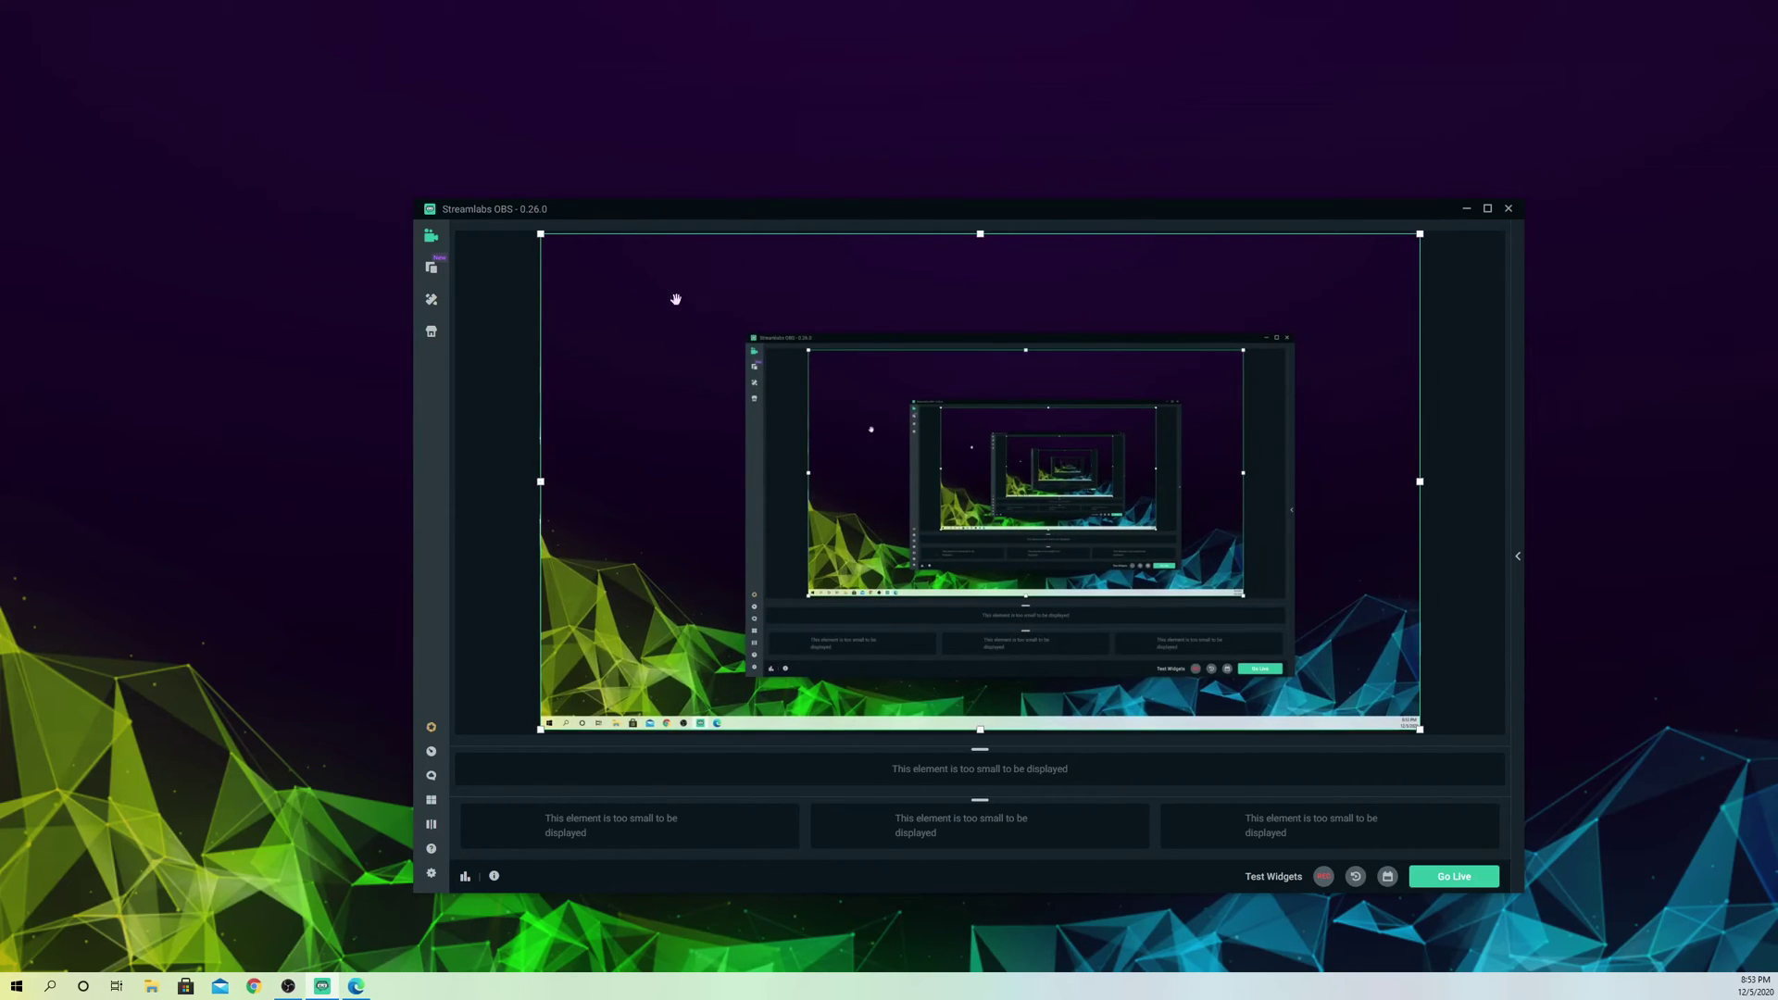
drag(659, 211, 651, 4)
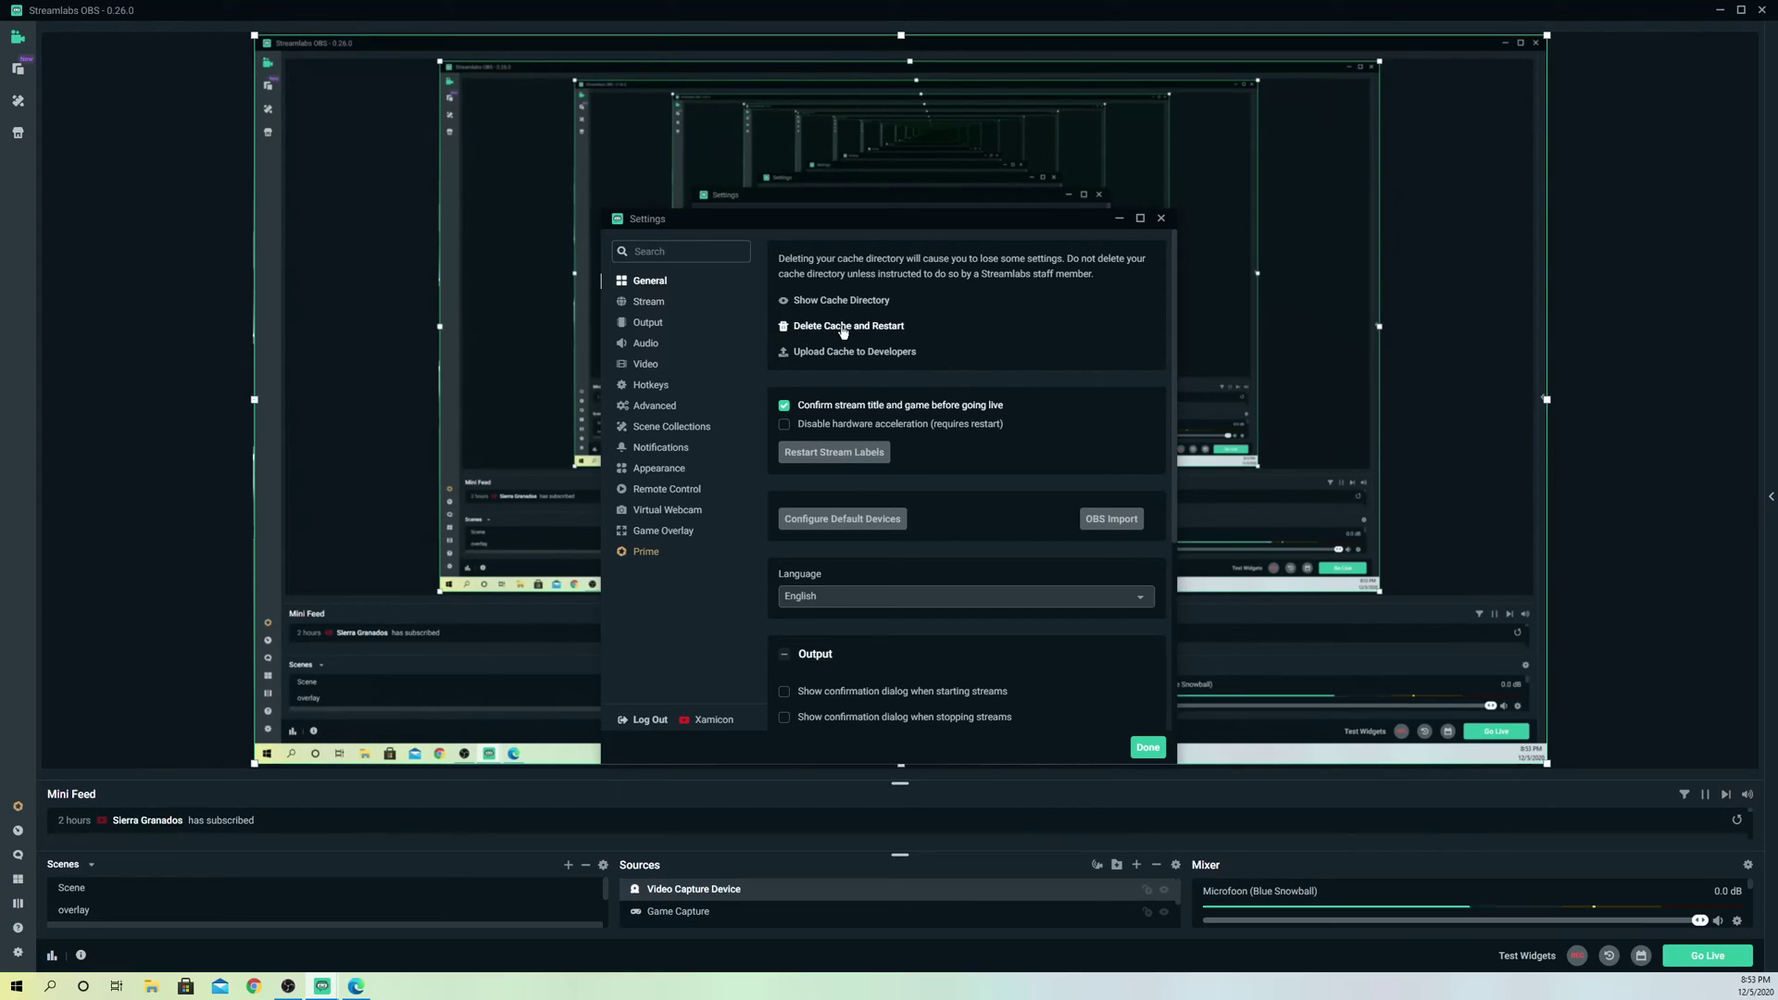
Step: Choose Delete Cache and Restart on the General settings page
click(894, 329)
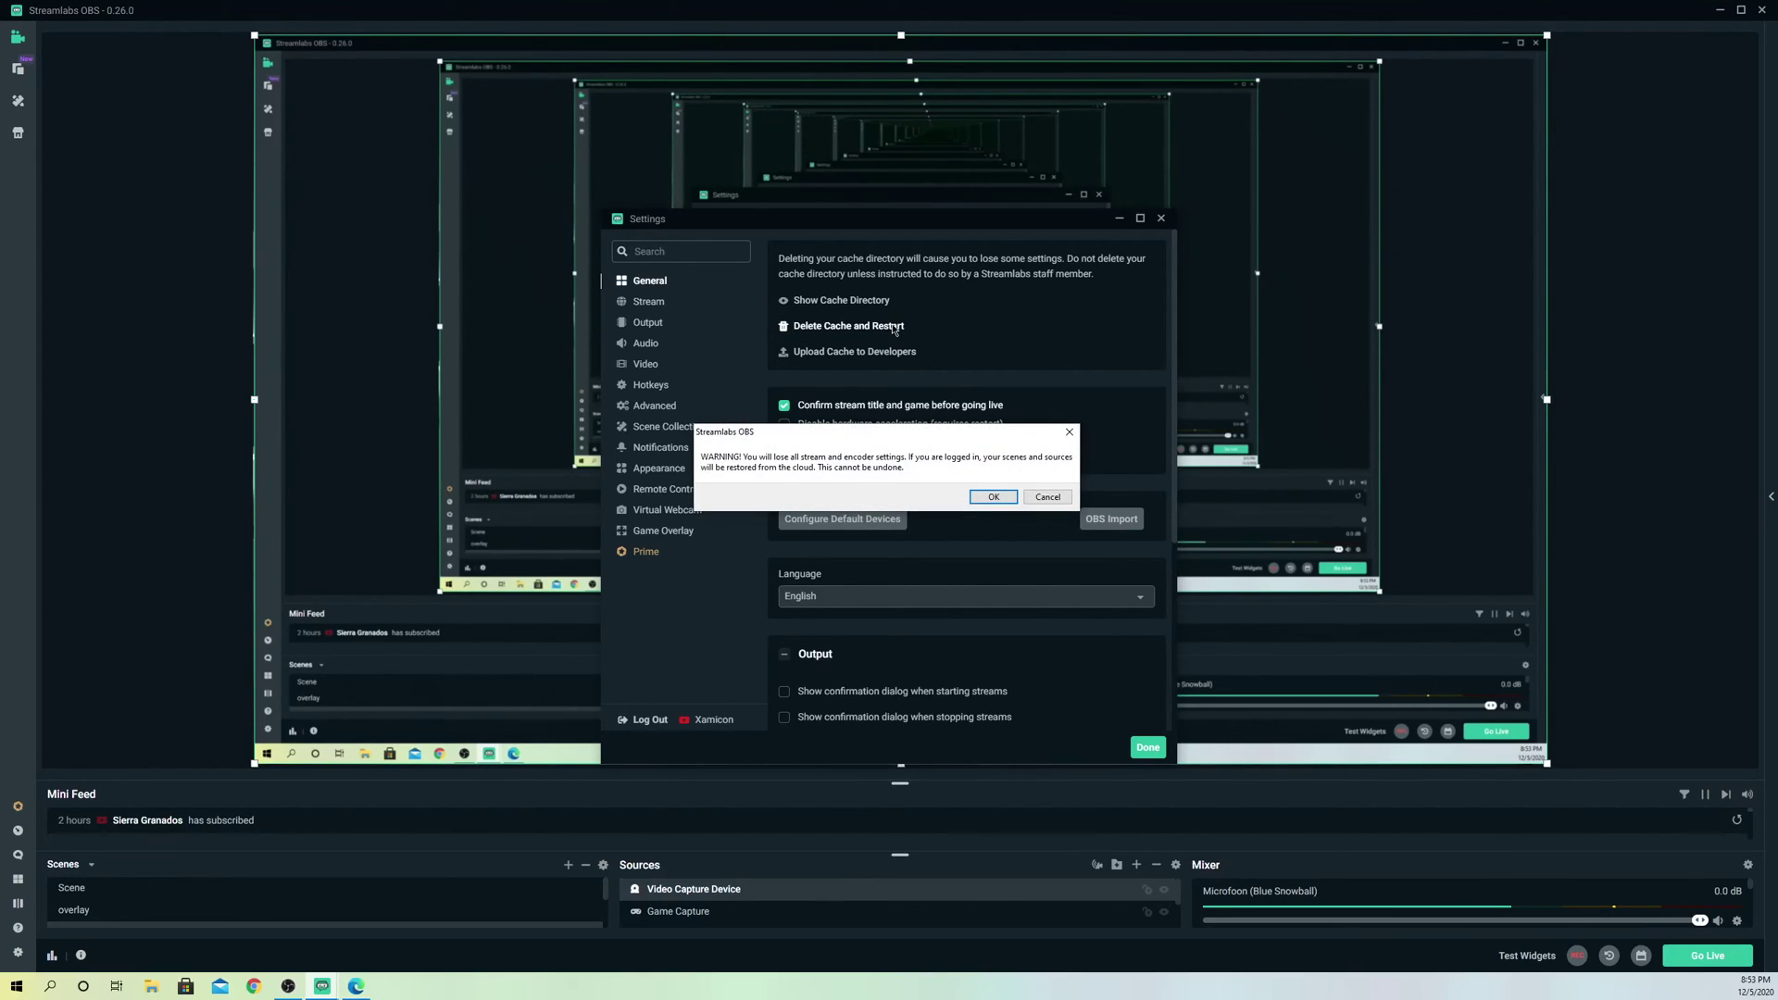